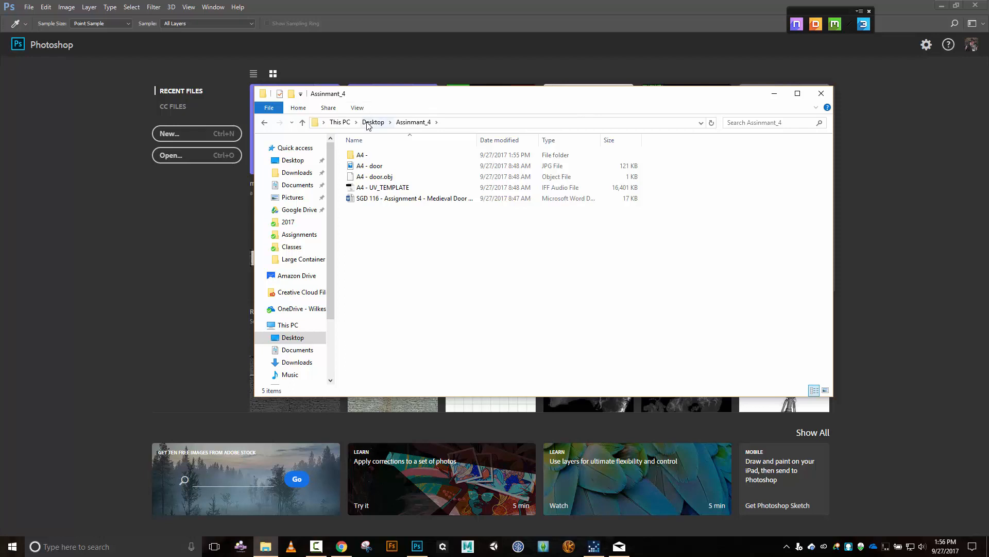
Close the file window, look through the NDO and DDO option menus, and close both panels.
left_click(373, 122)
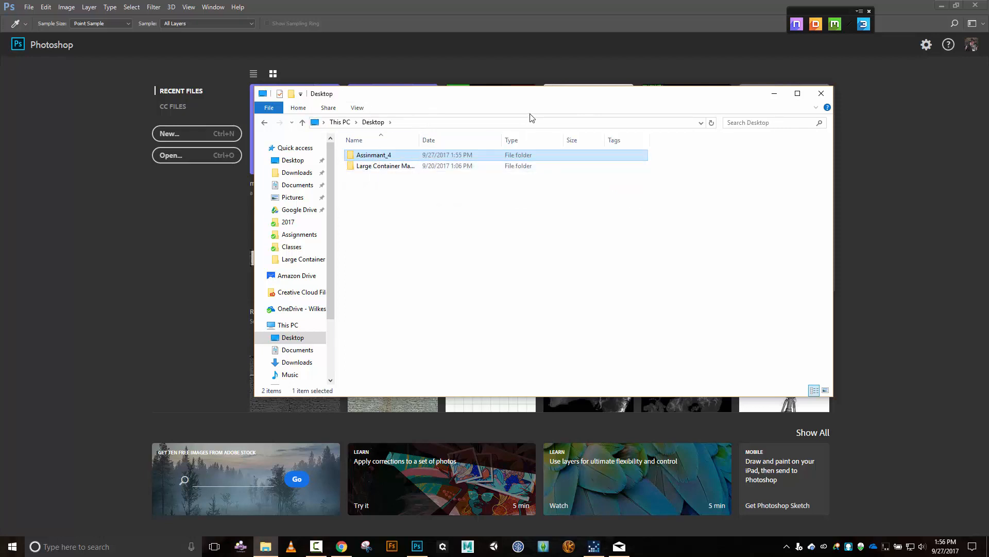
left_click(821, 93)
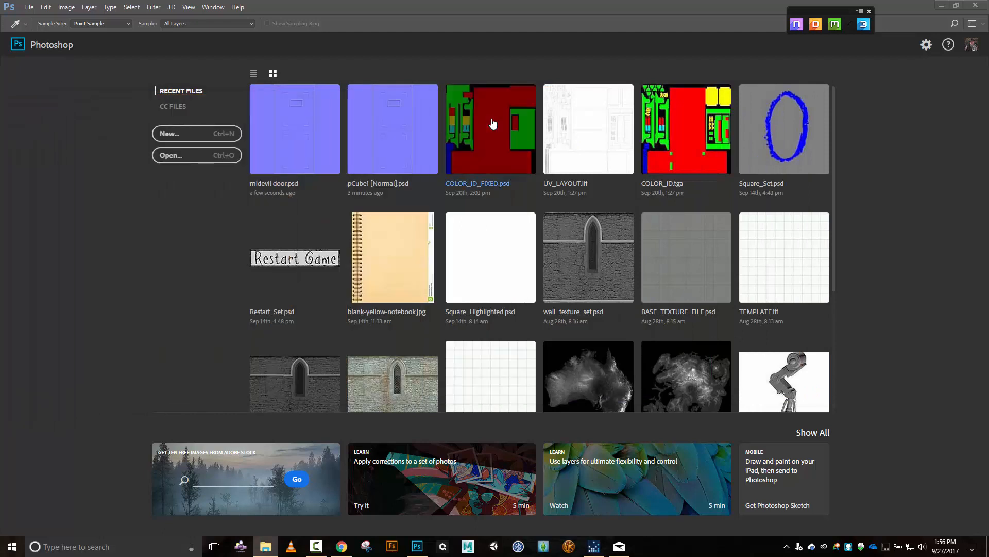
left_click(797, 24)
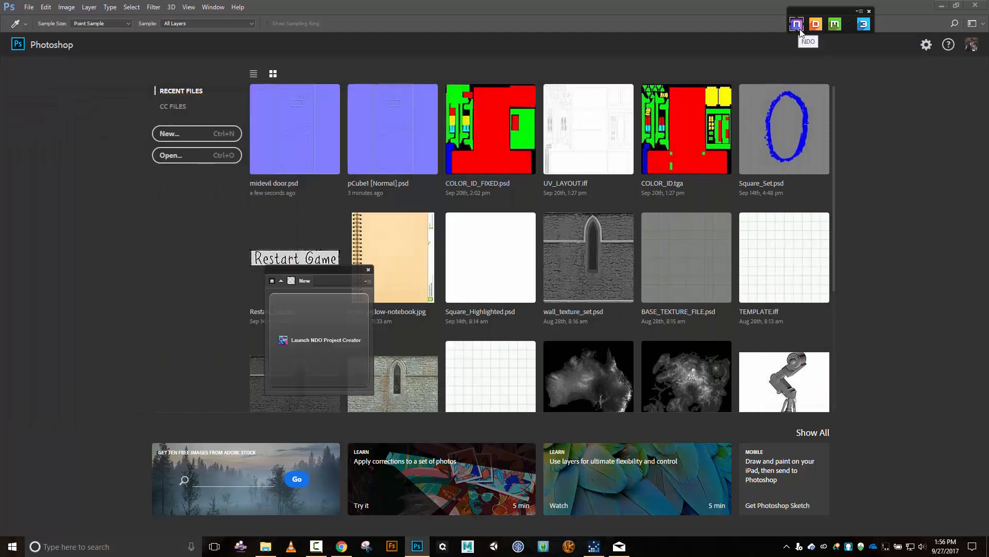
left_click(368, 280)
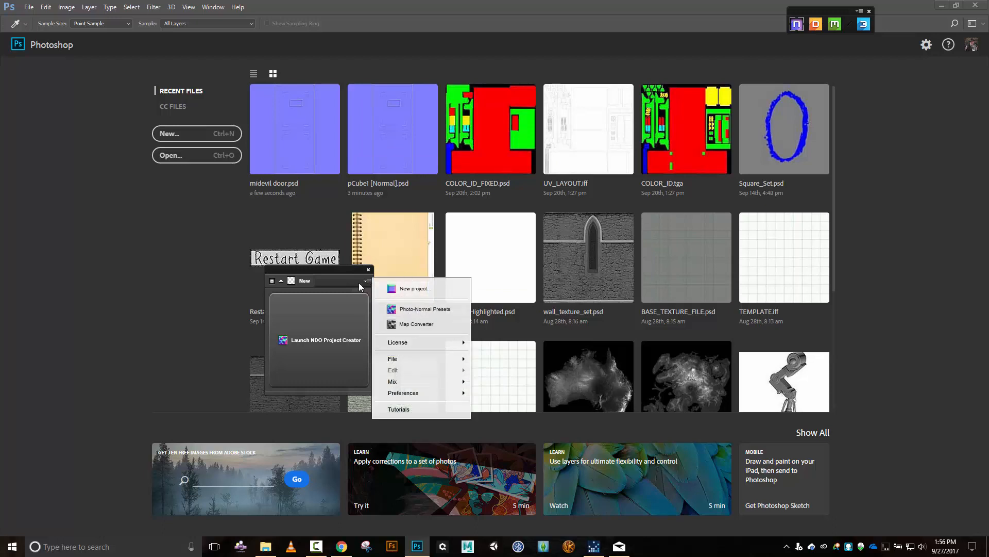
left_click(815, 24)
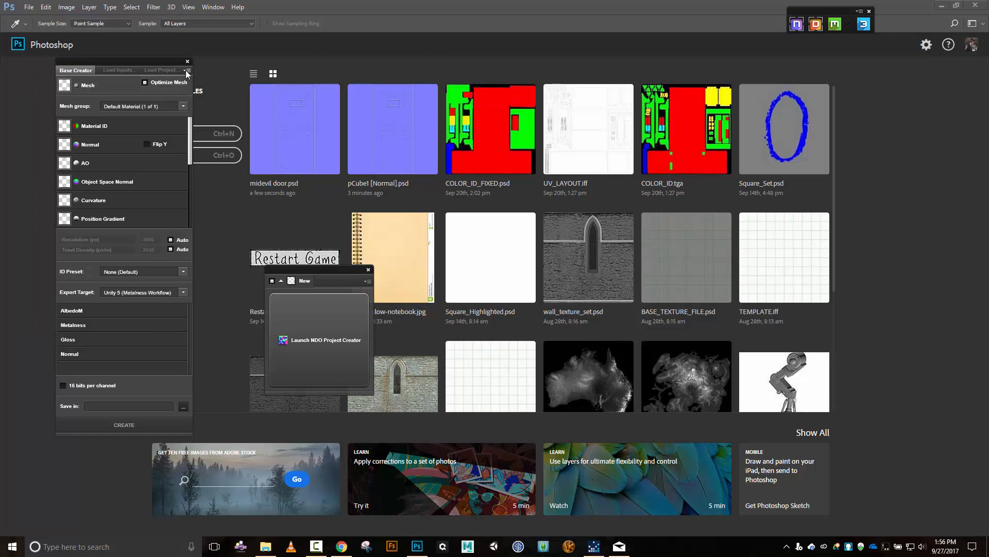
left_click(188, 73)
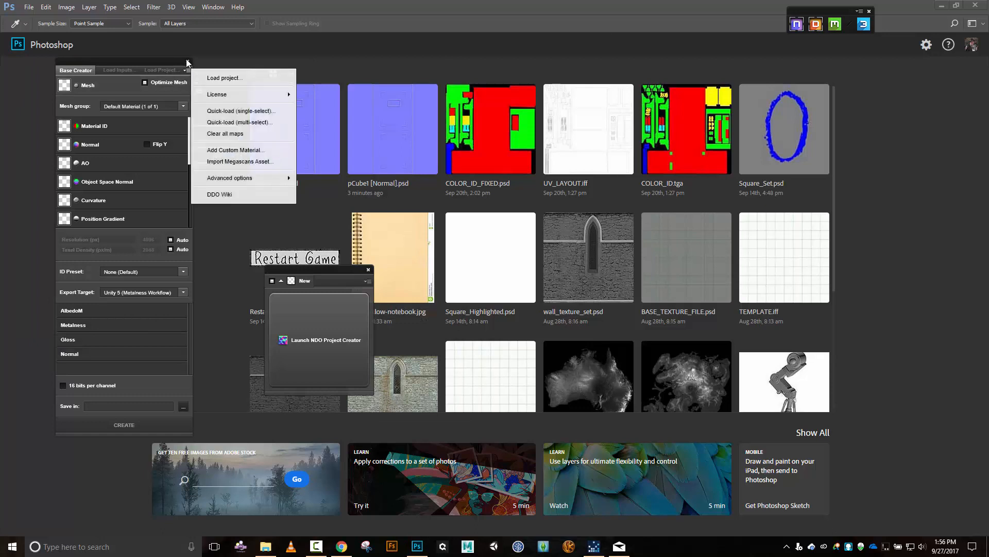
left_click(188, 63)
left_click(187, 62)
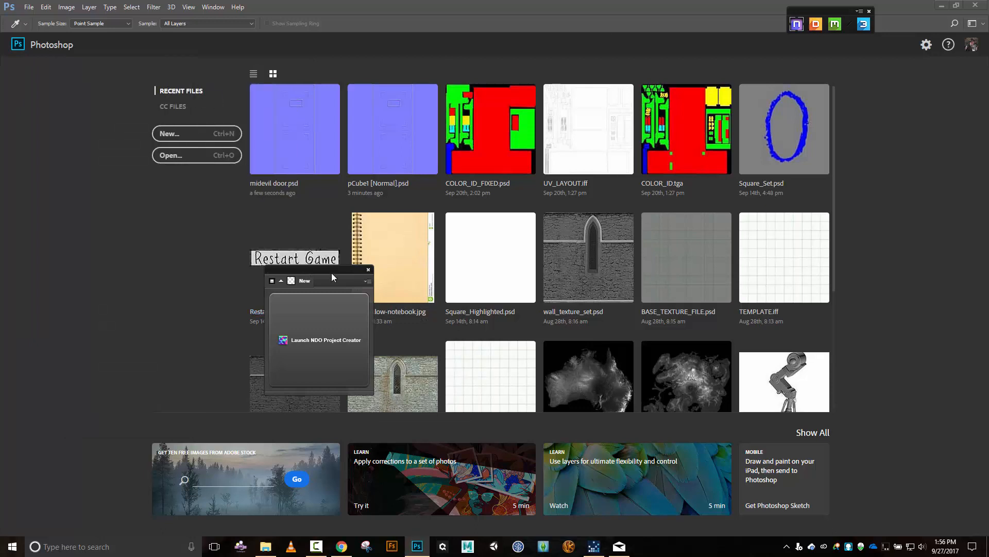
left_click_drag(332, 273, 165, 181)
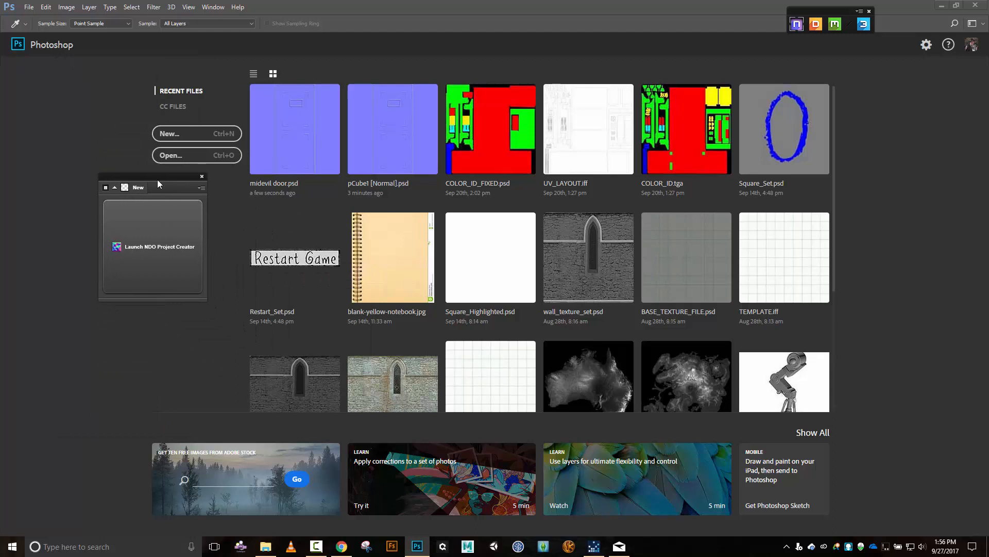
left_click(201, 177)
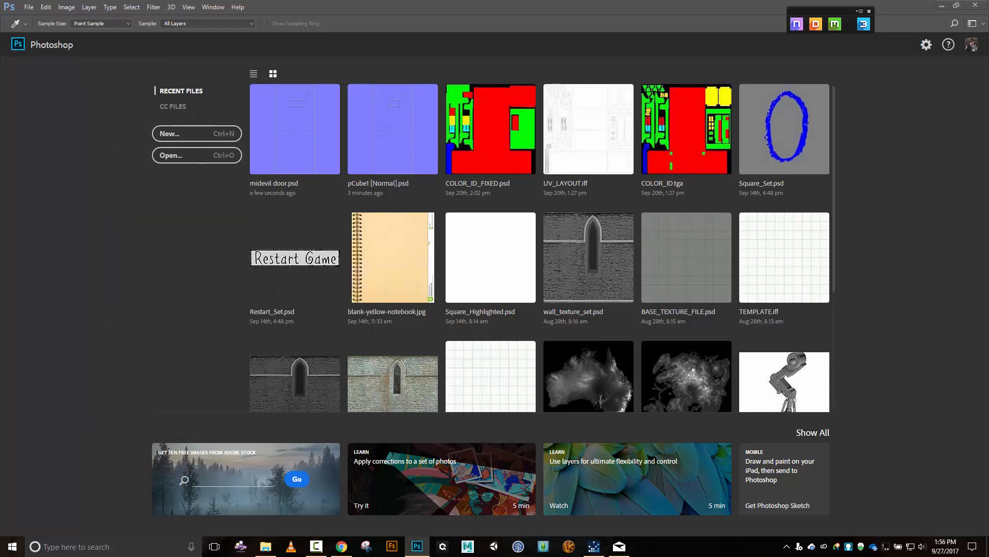
Open the Assinmant_4 folder on the Desktop and review its door image, door.obj, UV_TEMPLATE and assignment document.
left_click(265, 546)
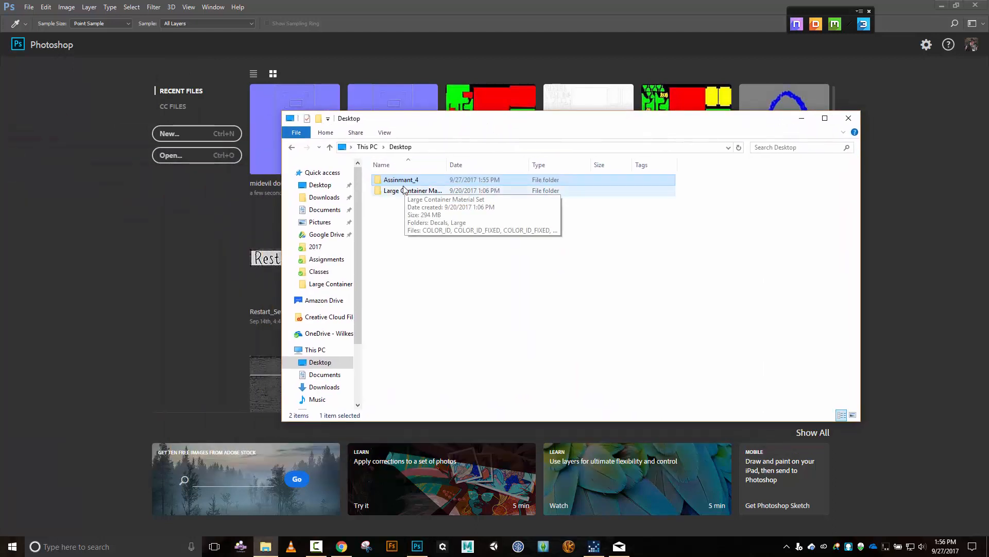
double_click(417, 185)
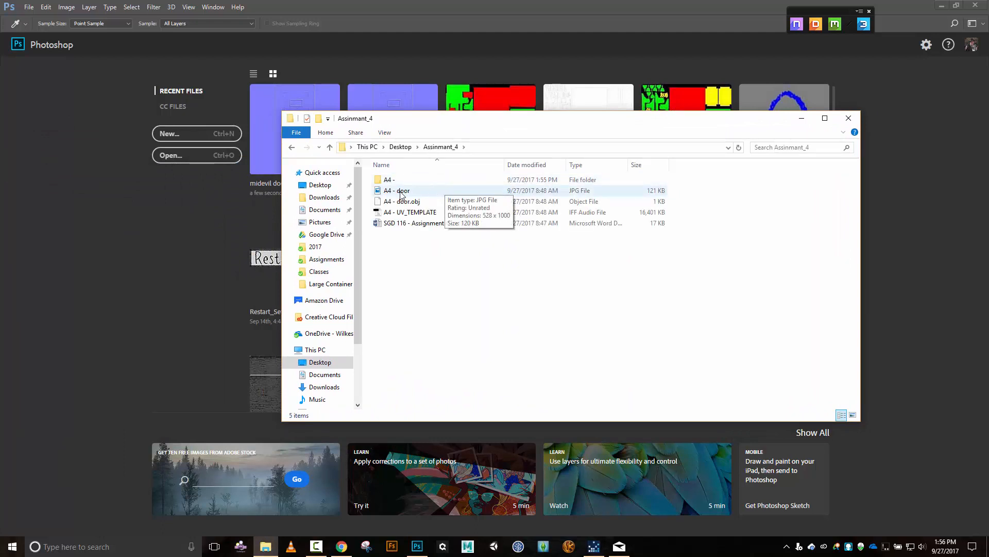
left_click(407, 189)
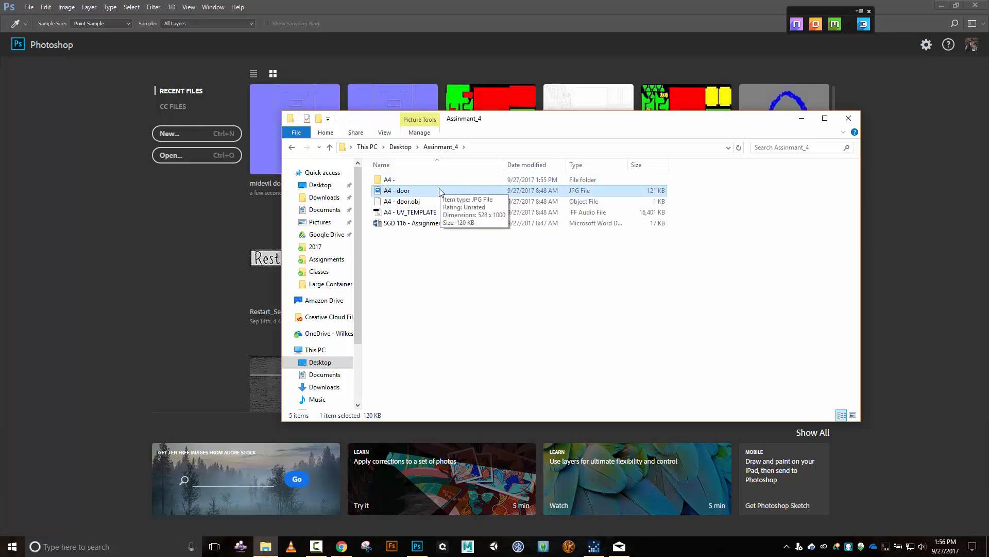
left_click(398, 205)
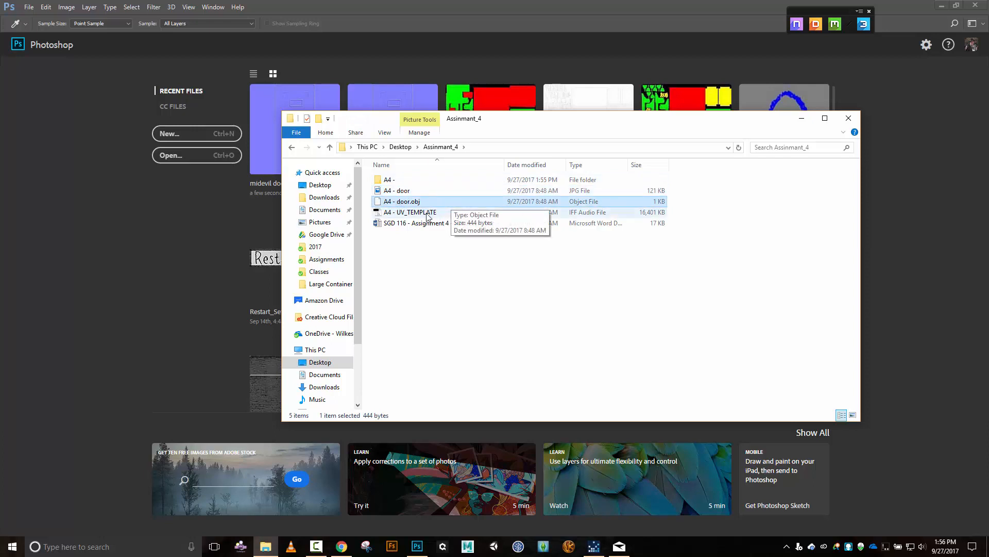
left_click(388, 212)
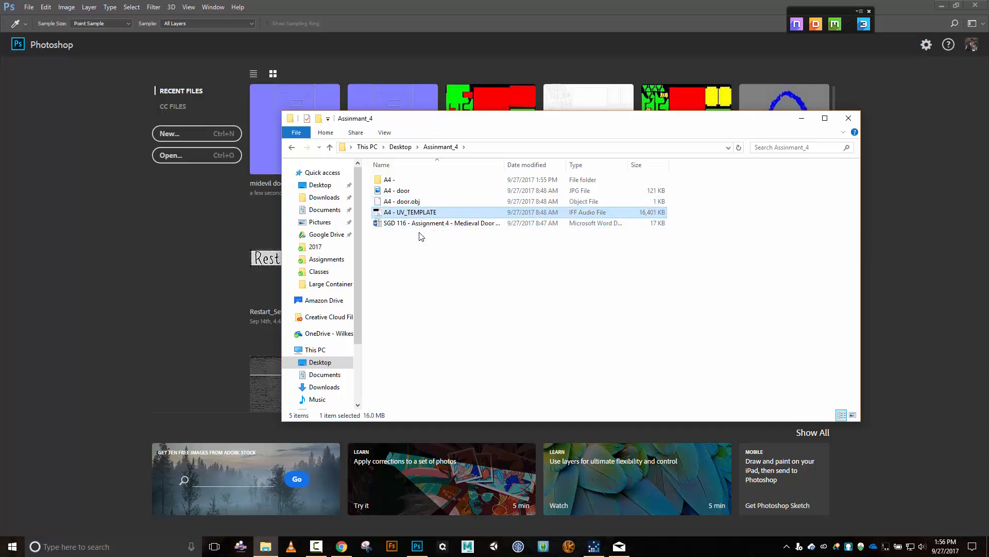
left_click(412, 226)
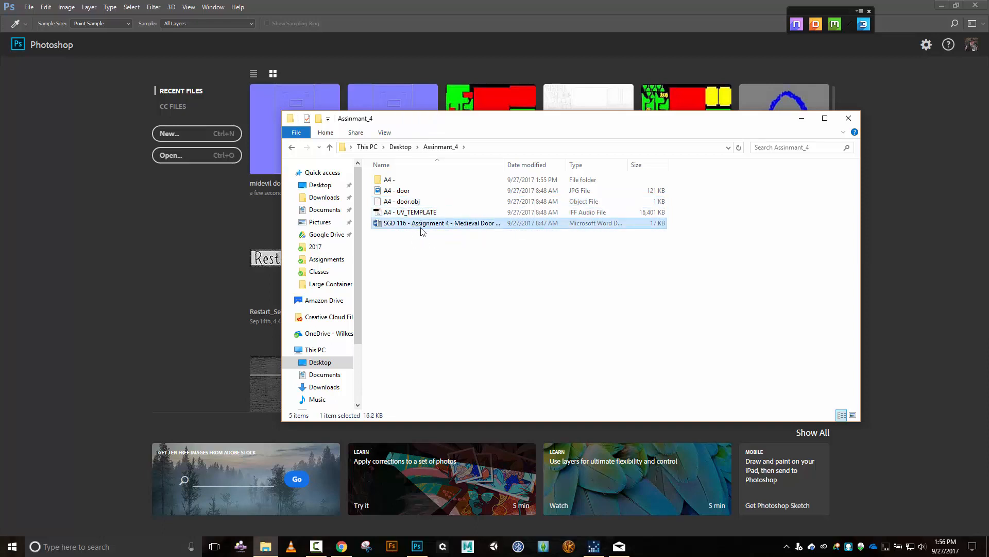
Review the contents of the A4 - folder and its previewer subfolder, and locate the original A4 - door.obj in Assinmant_4.
mouse_move(387, 184)
double_click(391, 179)
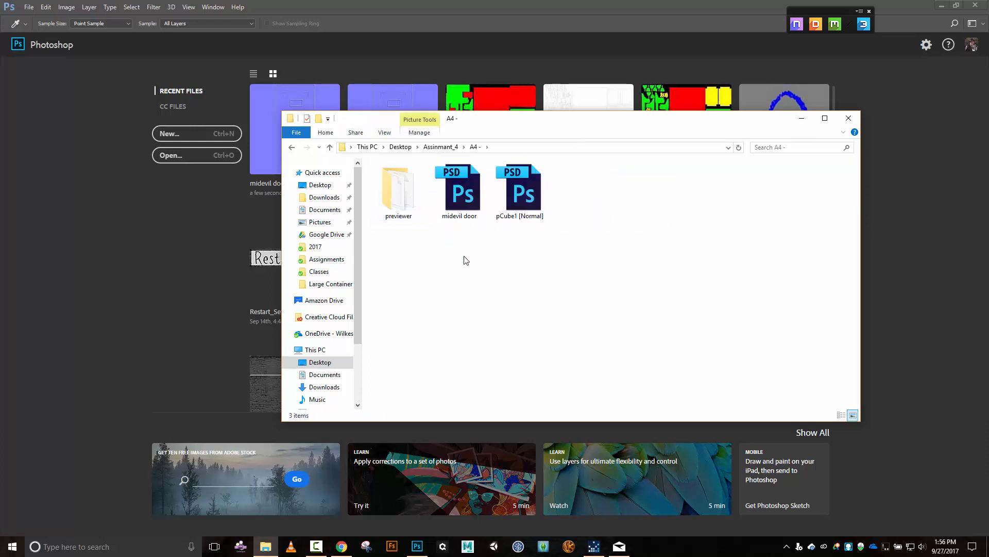
left_click(469, 187)
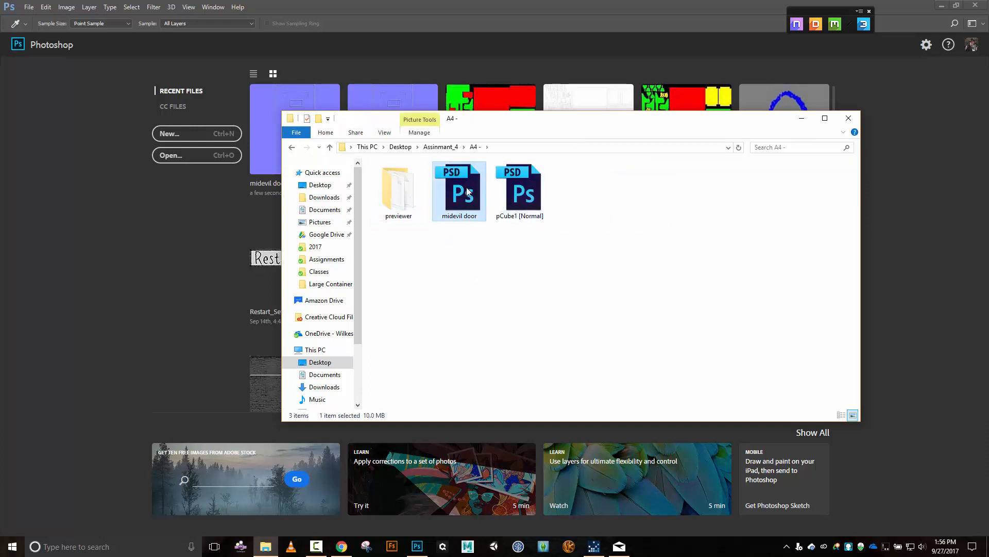
double_click(400, 188)
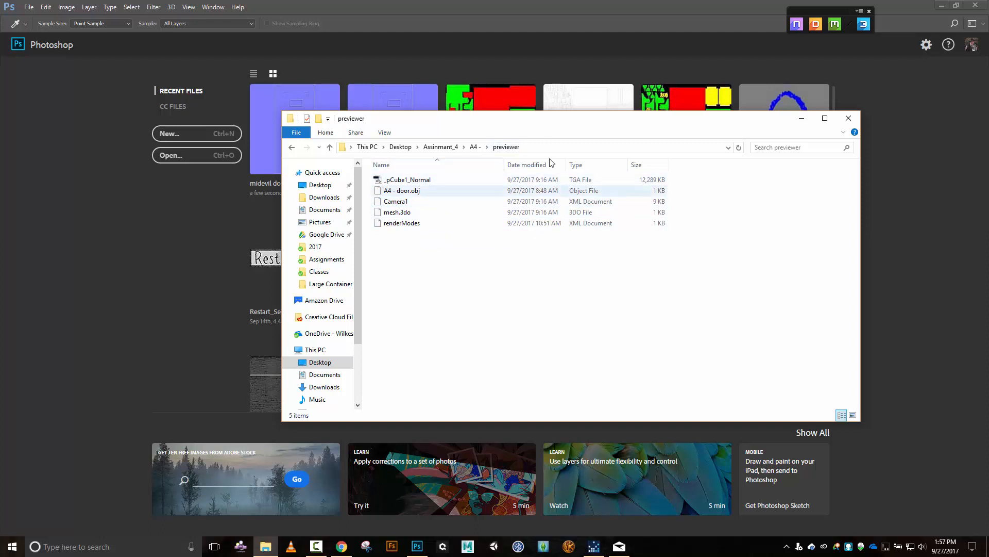
left_click_drag(611, 127, 899, 178)
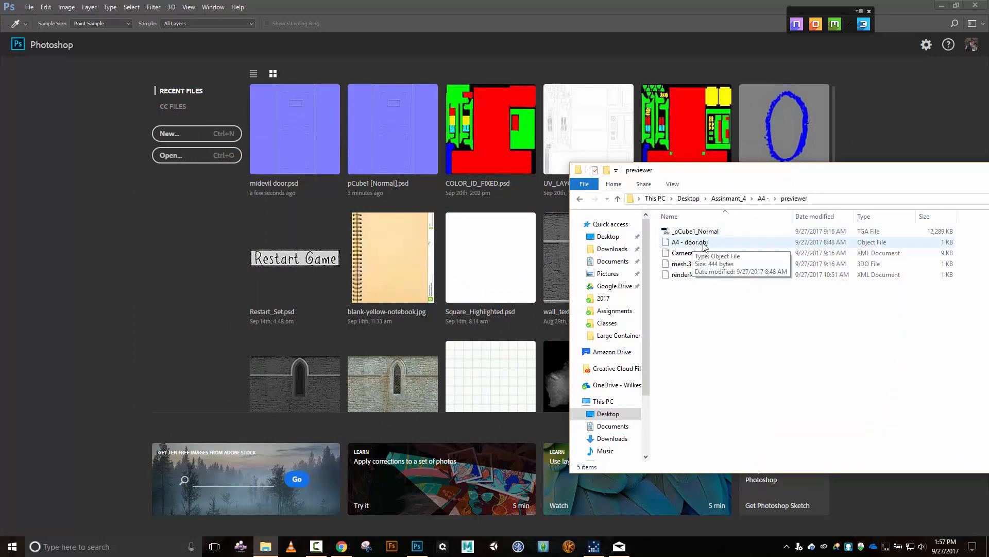
left_click(729, 198)
left_click(759, 256)
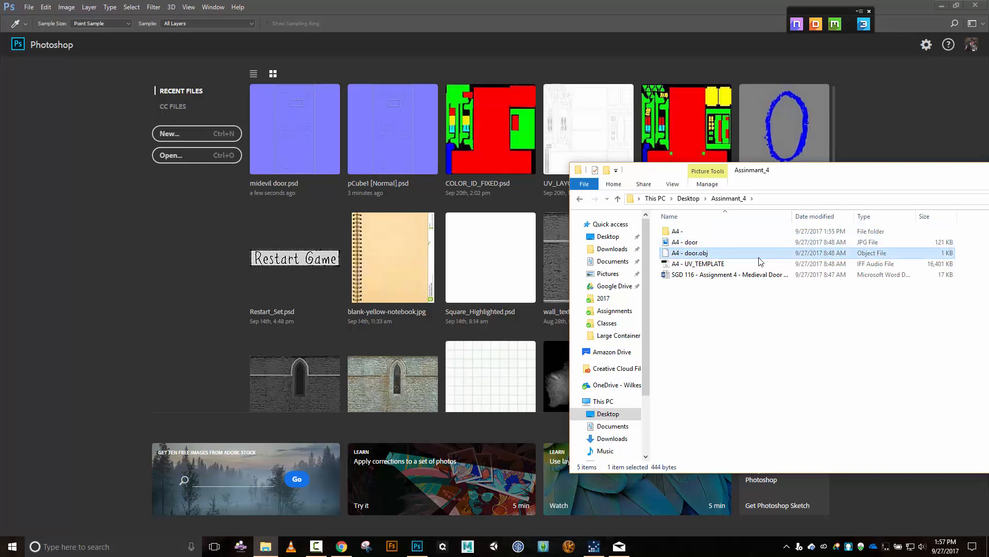
Open _pCube1_Normal.tga from the previewer subfolder in Photoshop to view it, and close it.
double_click(678, 232)
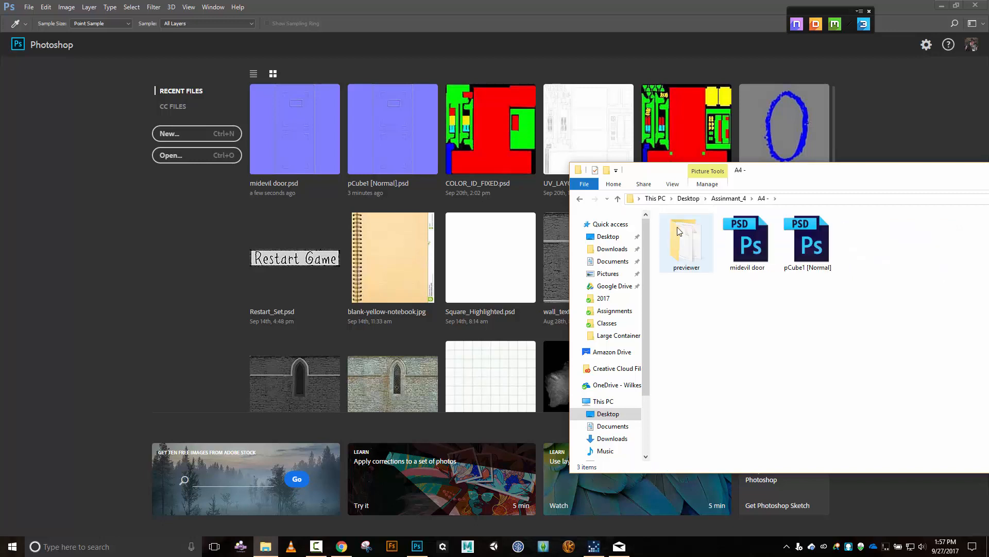
double_click(678, 232)
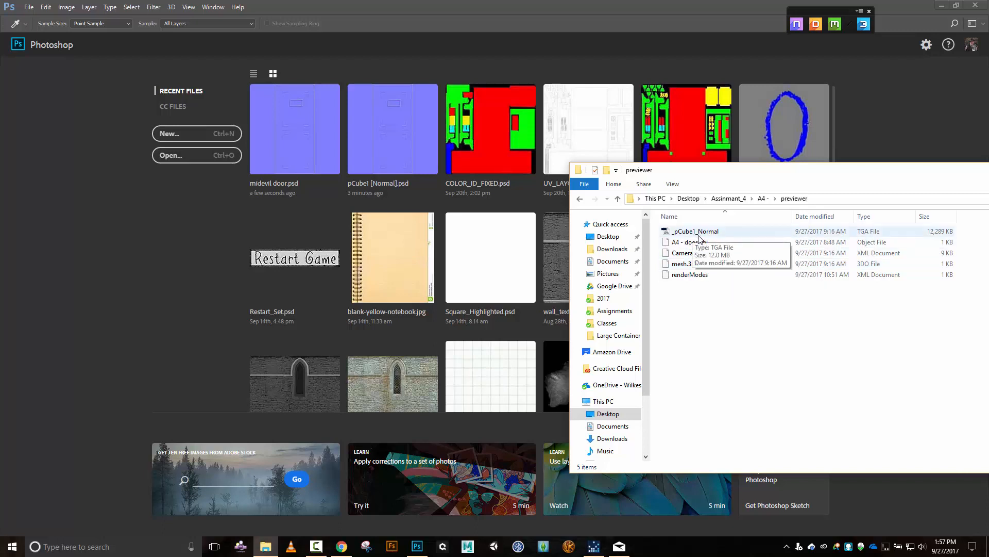
left_click_drag(701, 237, 373, 215)
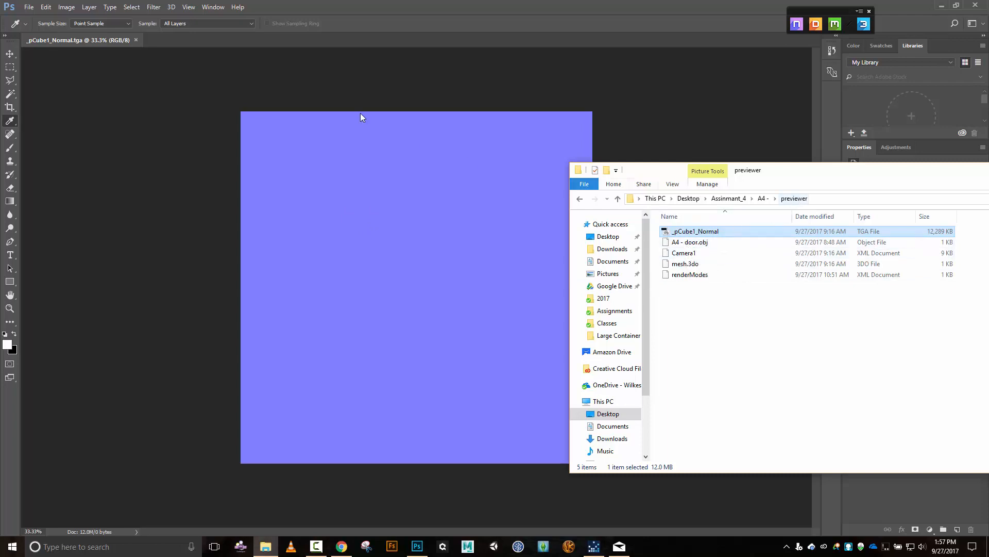
left_click(136, 40)
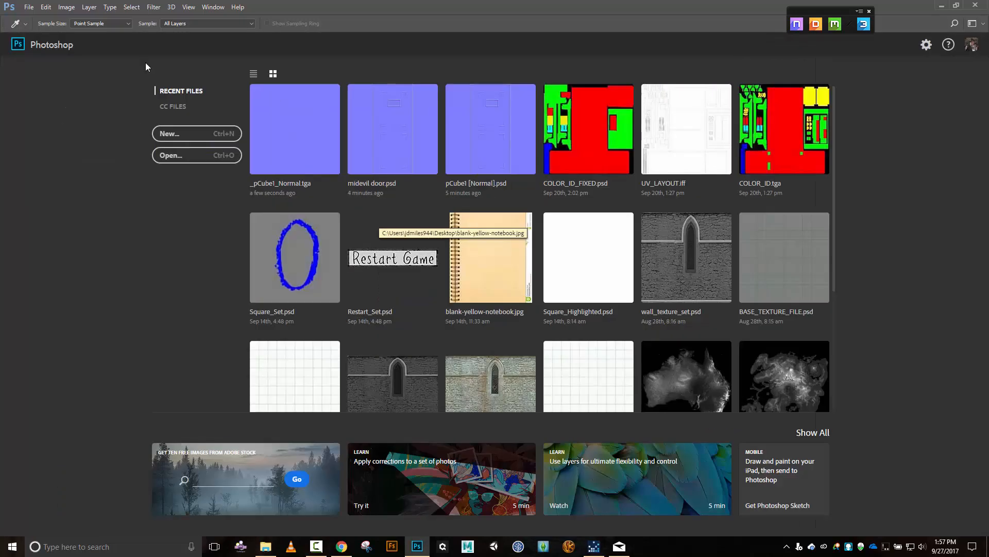
Open pCube1 [Normal].psd from the A4 - folder in Photoshop without creating a library, view it, and close it.
left_click(265, 546)
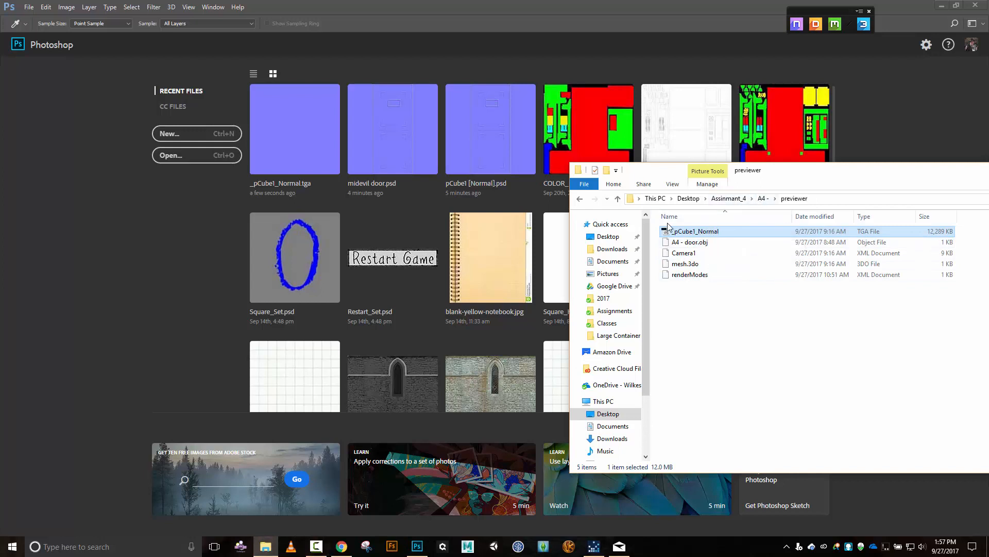
left_click(762, 199)
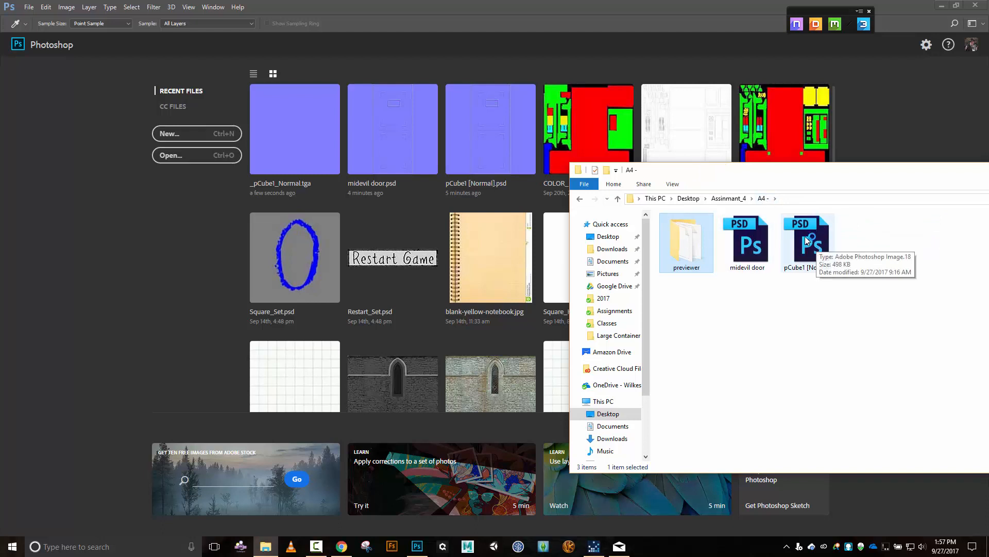
double_click(692, 231)
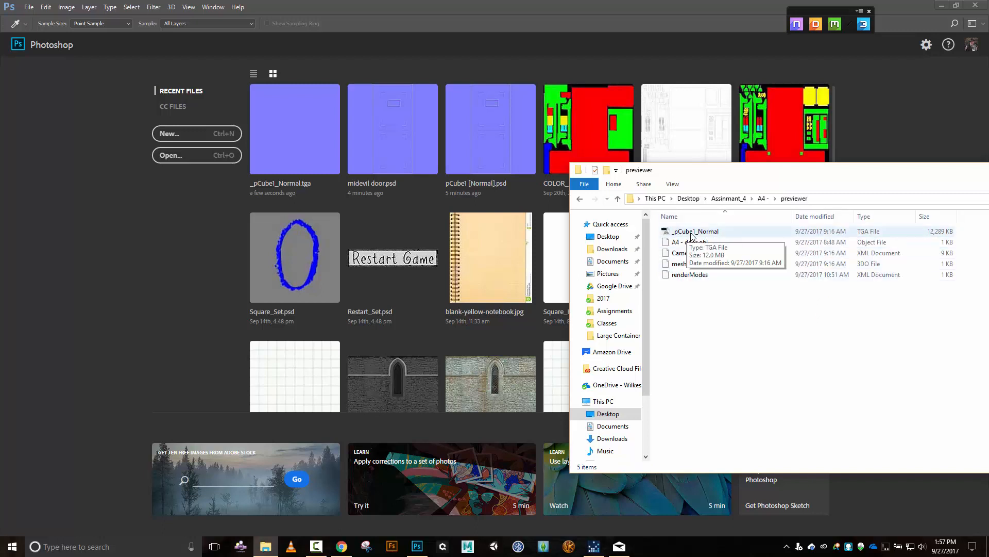
left_click(763, 198)
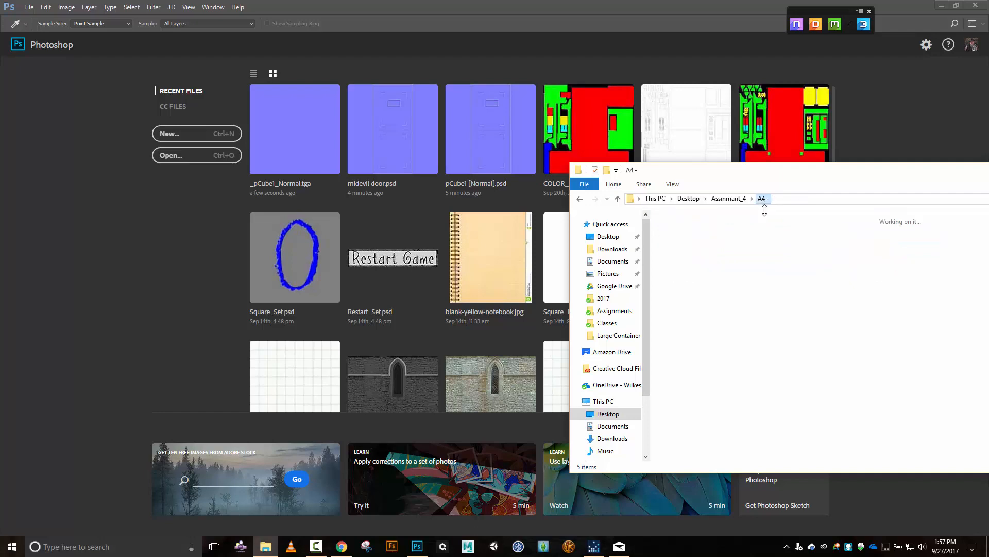
left_click_drag(816, 246, 412, 215)
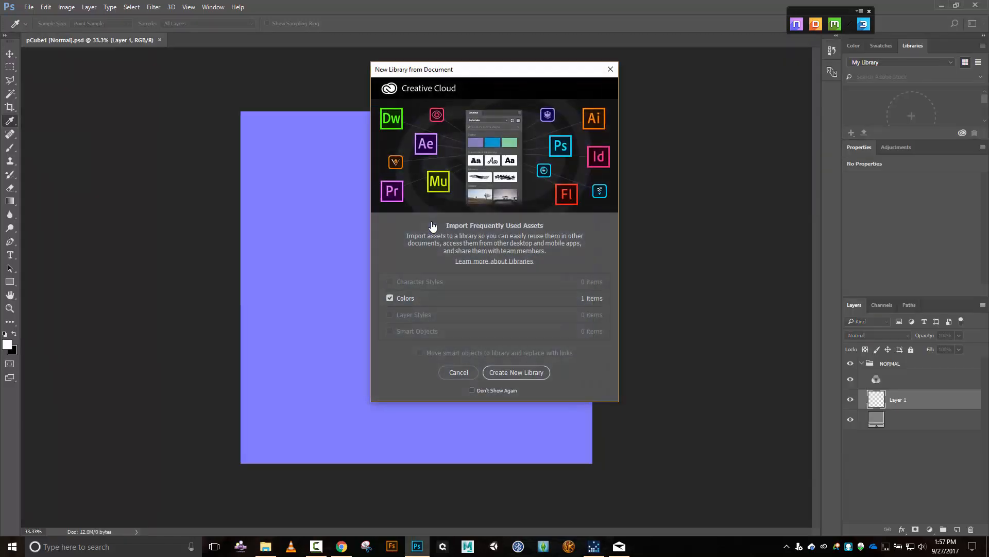
left_click(610, 69)
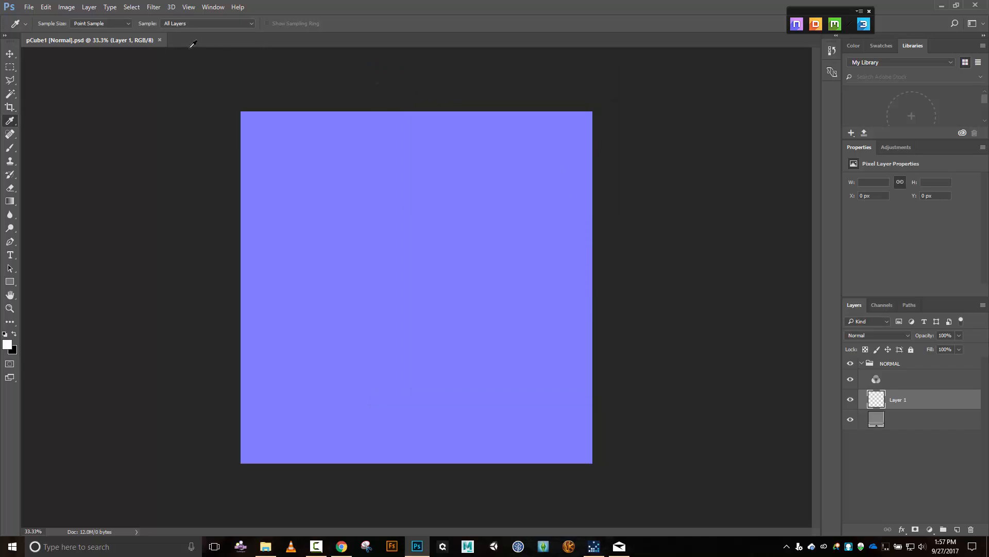
left_click(160, 39)
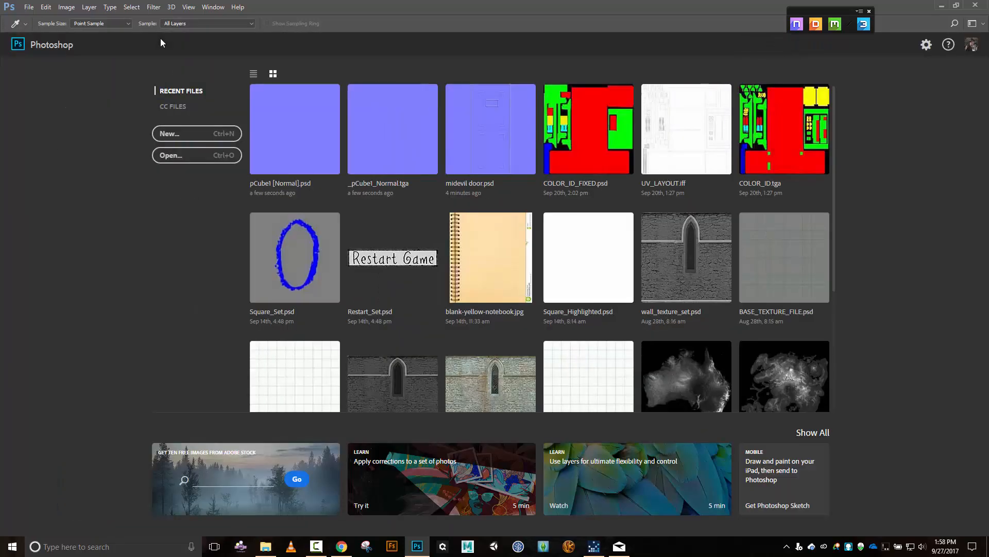
Open midevil door.psd from the A4 - folder in Photoshop without creating a new library.
left_click(266, 547)
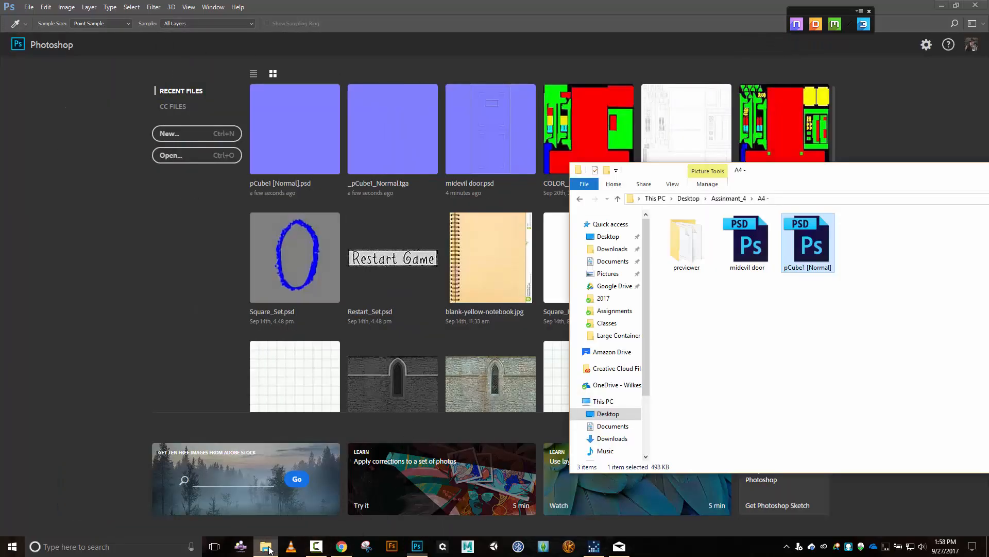
left_click_drag(752, 239, 454, 221)
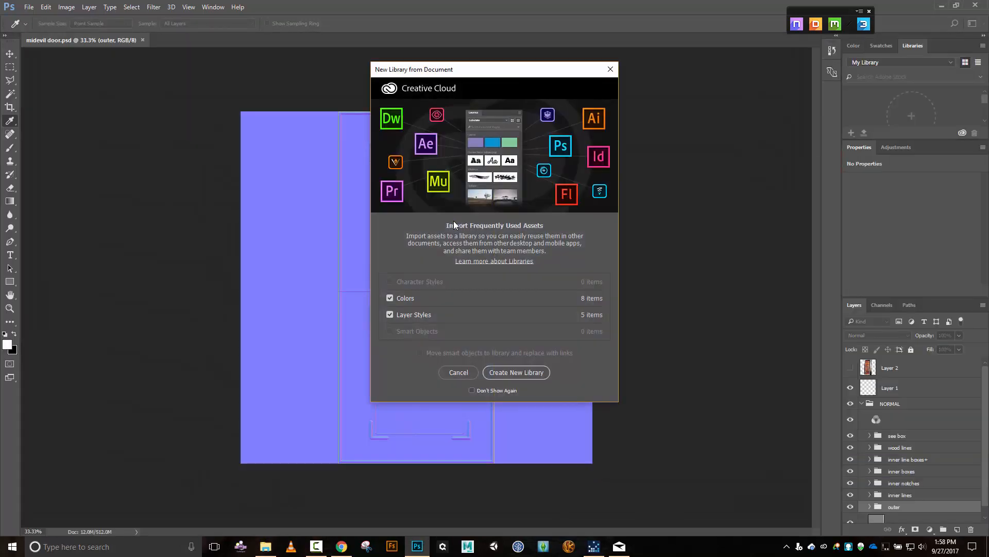
left_click(611, 69)
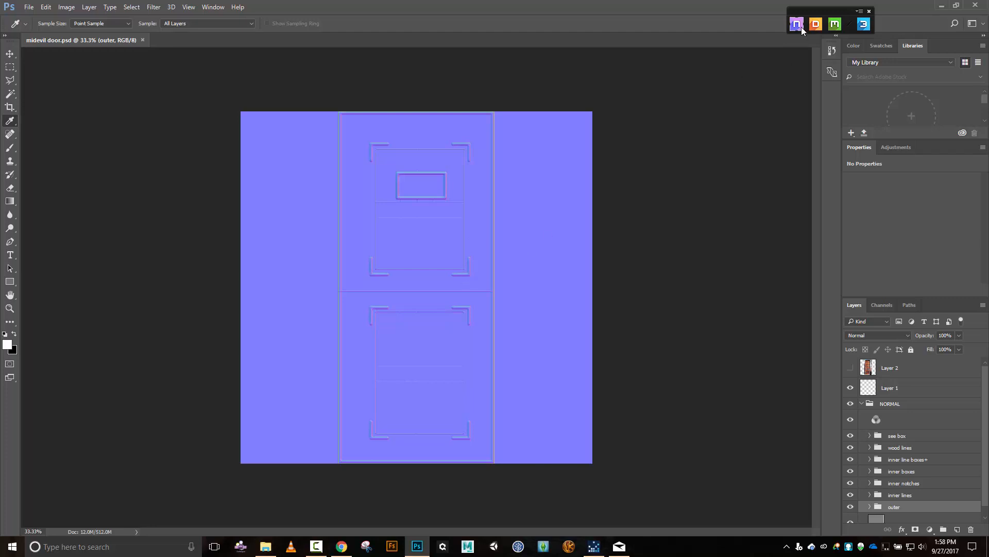
left_click(30, 8)
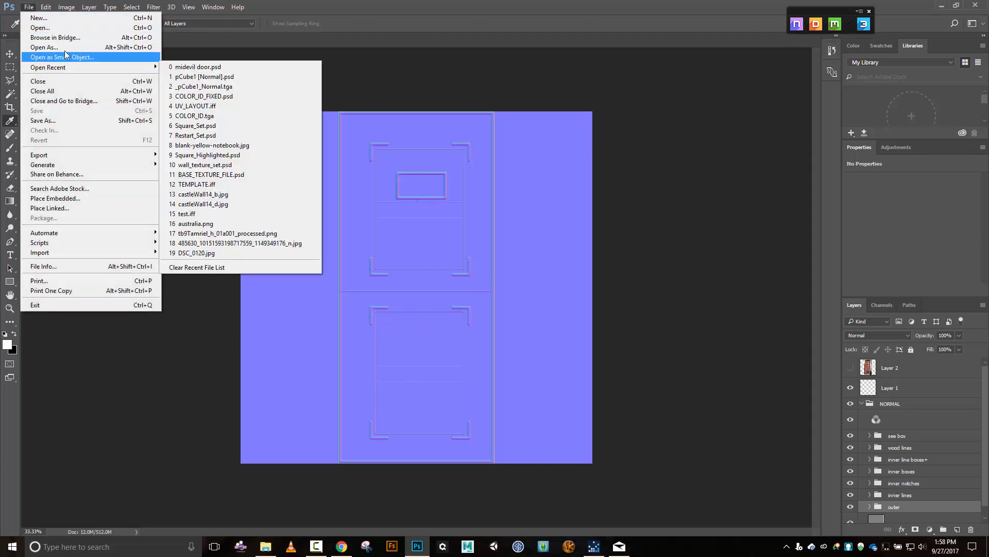
Close midevil door.psd and bring the A4 - folder window fully into view.
left_click(284, 231)
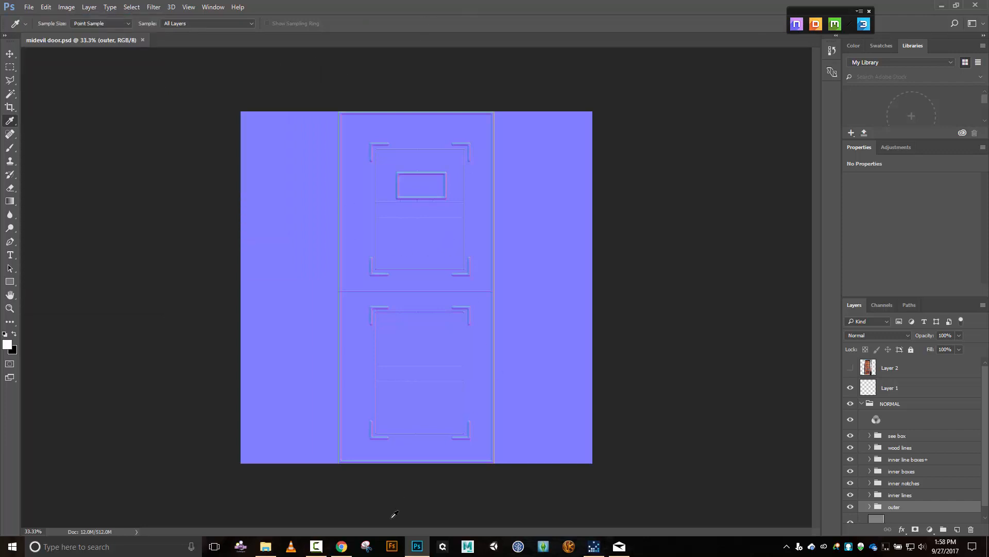
left_click(266, 546)
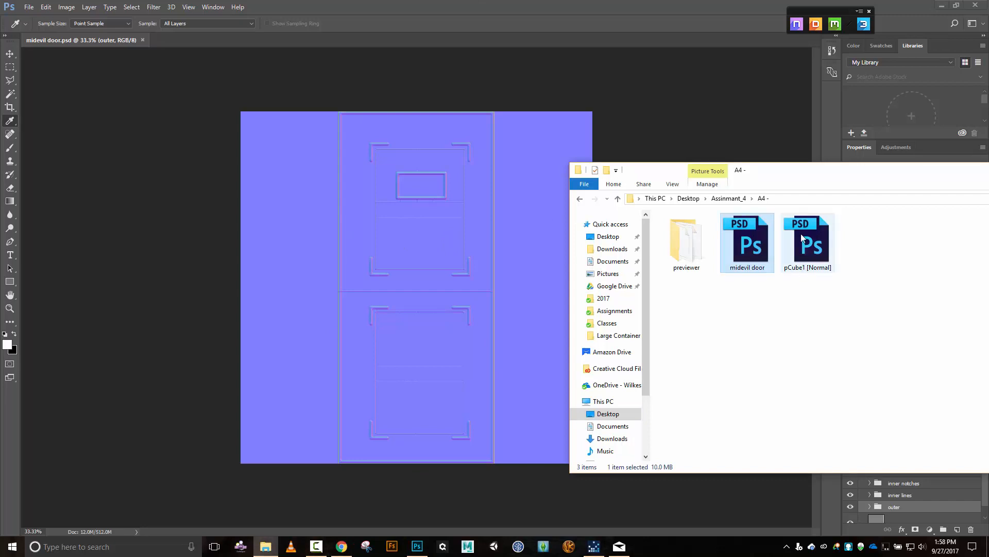
left_click(142, 40)
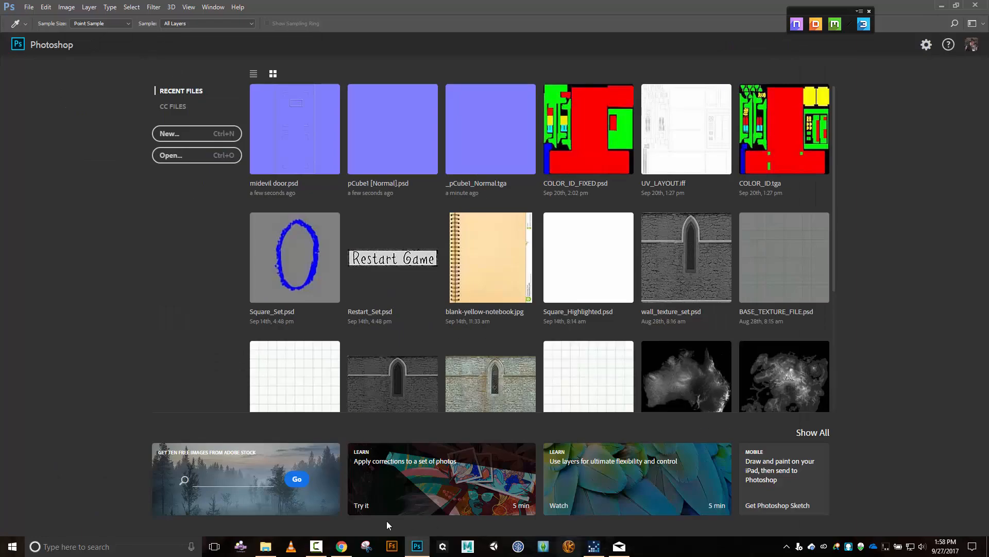
left_click(265, 546)
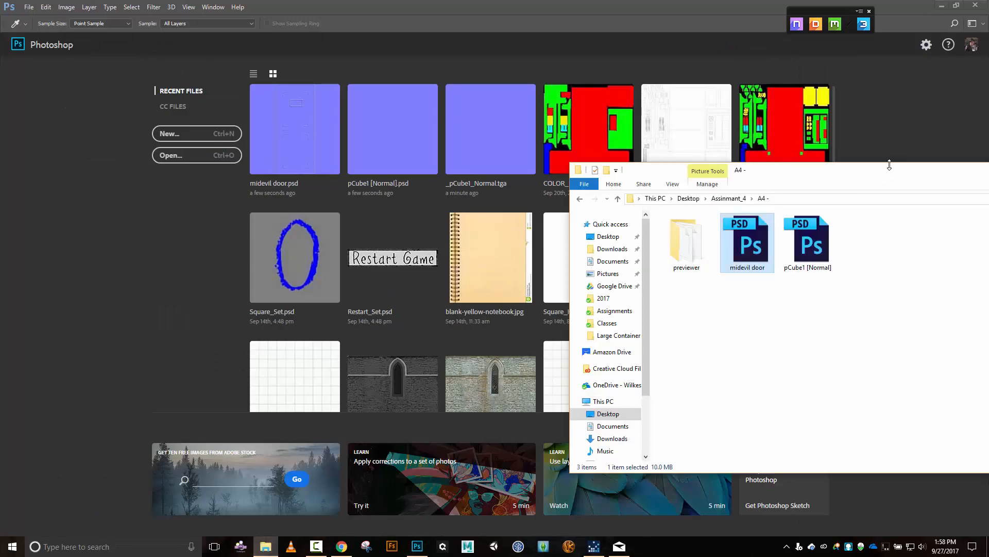
left_click_drag(890, 165, 727, 159)
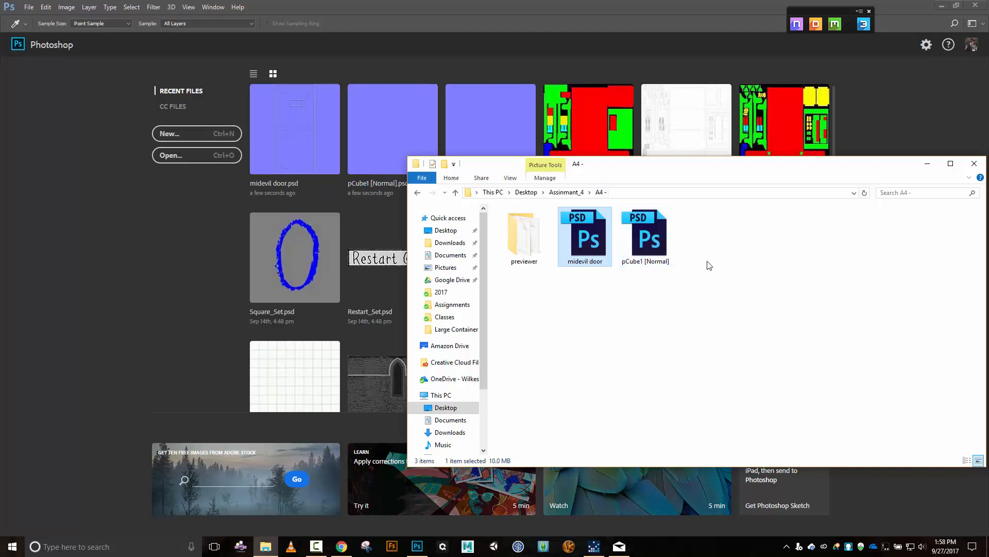
left_click(669, 240)
key("Delete")
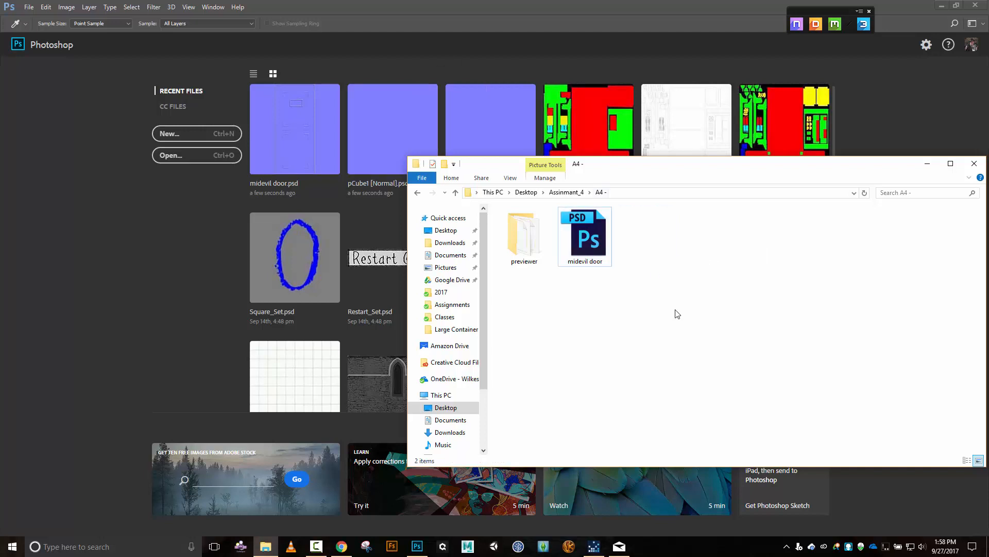
left_click(579, 244)
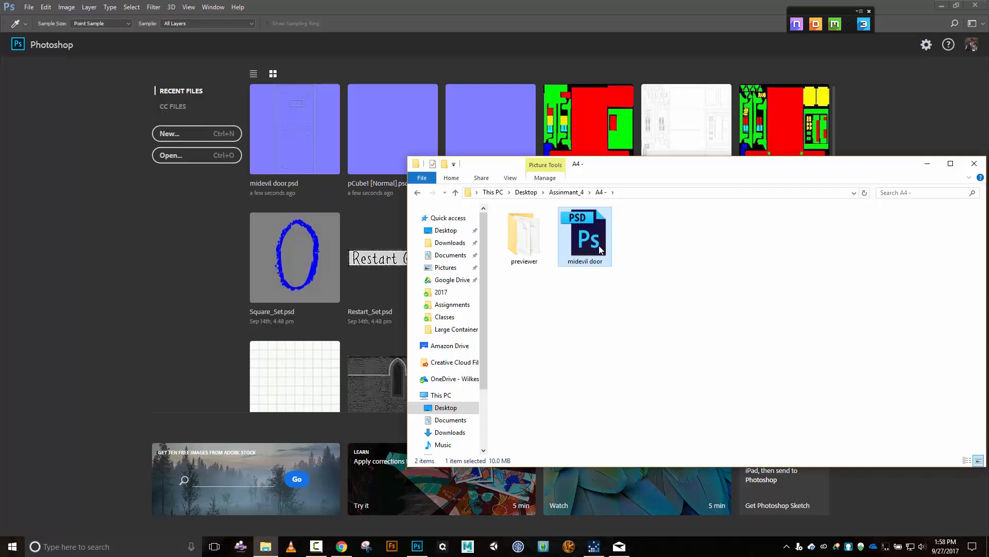
key("ctrl+z")
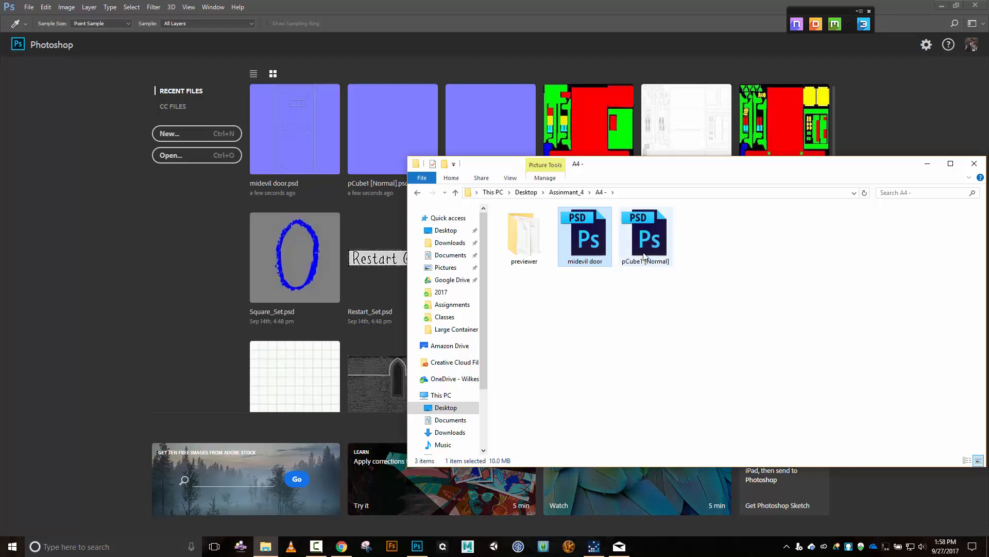
Copy the file name of pCube1 [Normal].psd in the A4 - folder, and delete that file.
left_click(655, 264)
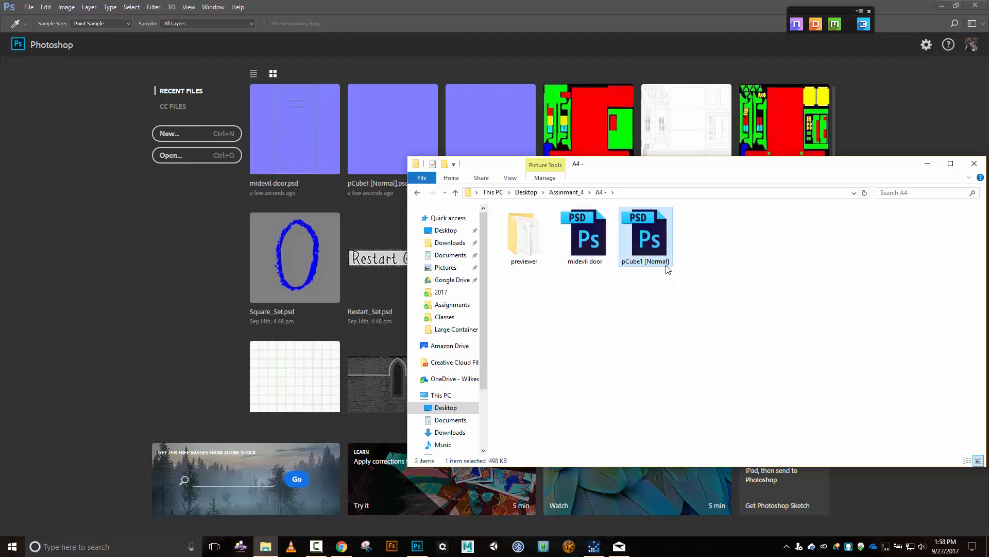
left_click(665, 264)
right_click(643, 243)
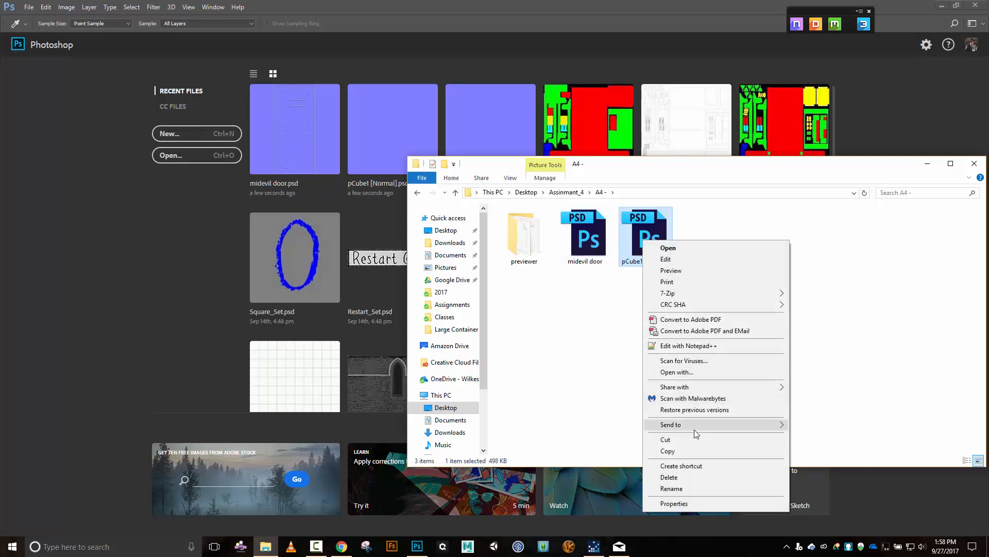
left_click(671, 488)
key("ctrl+c")
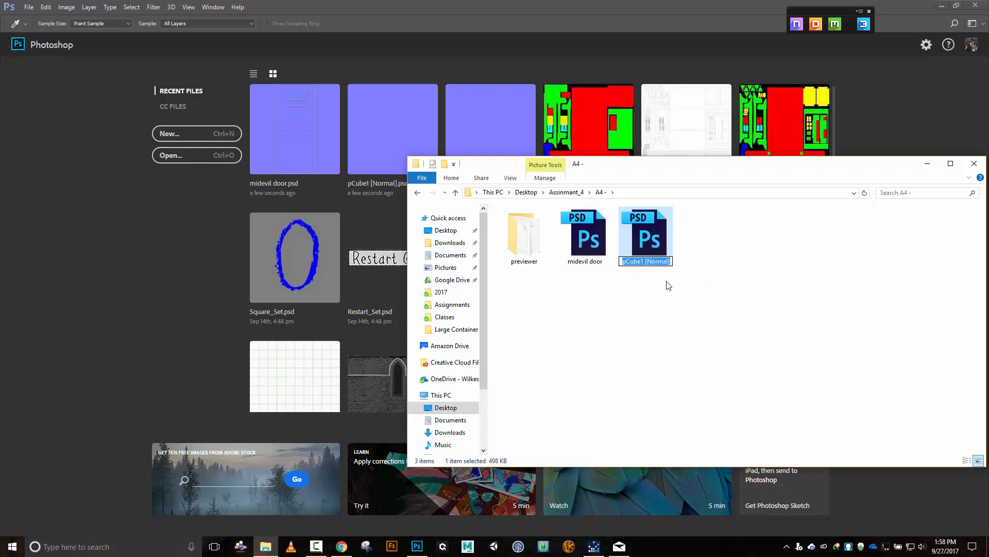
left_click(691, 314)
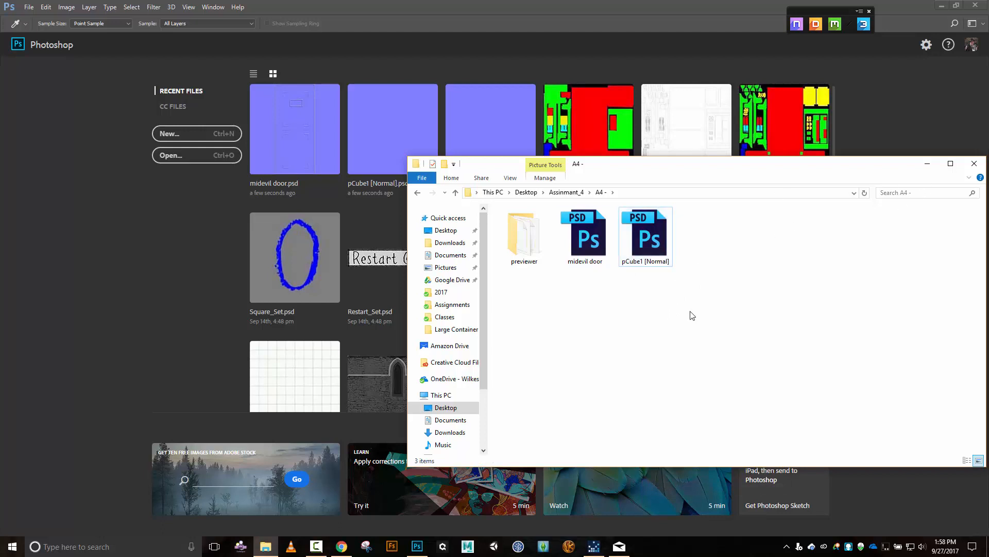
left_click(667, 239)
key("Delete")
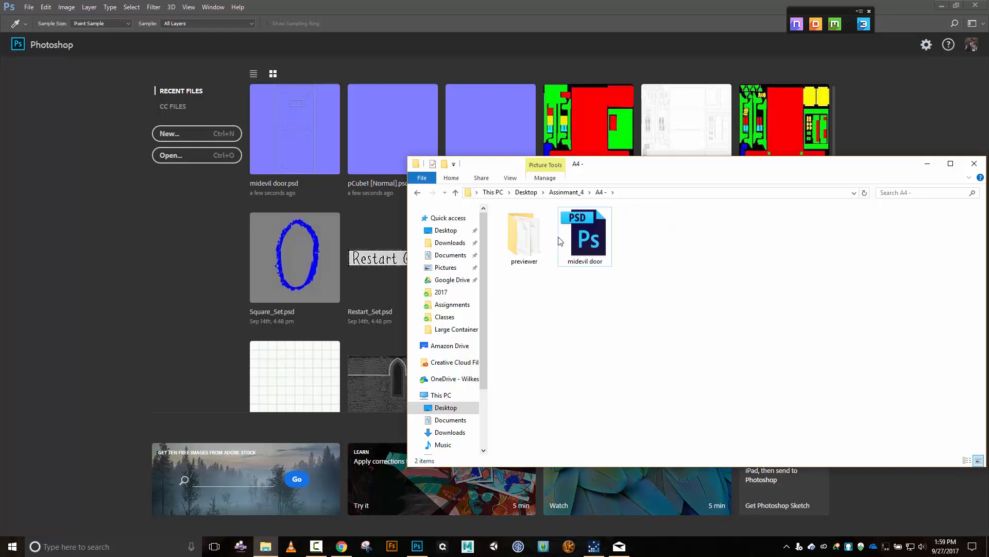
Rename midevil door.psd in the A4 - folder as pCube1 [Normal].
left_click(601, 231)
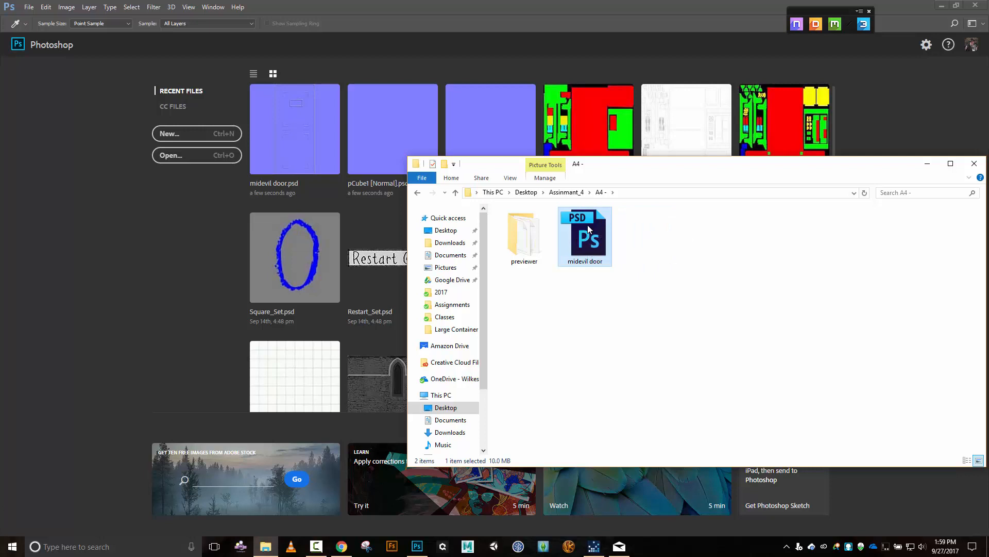
right_click(589, 229)
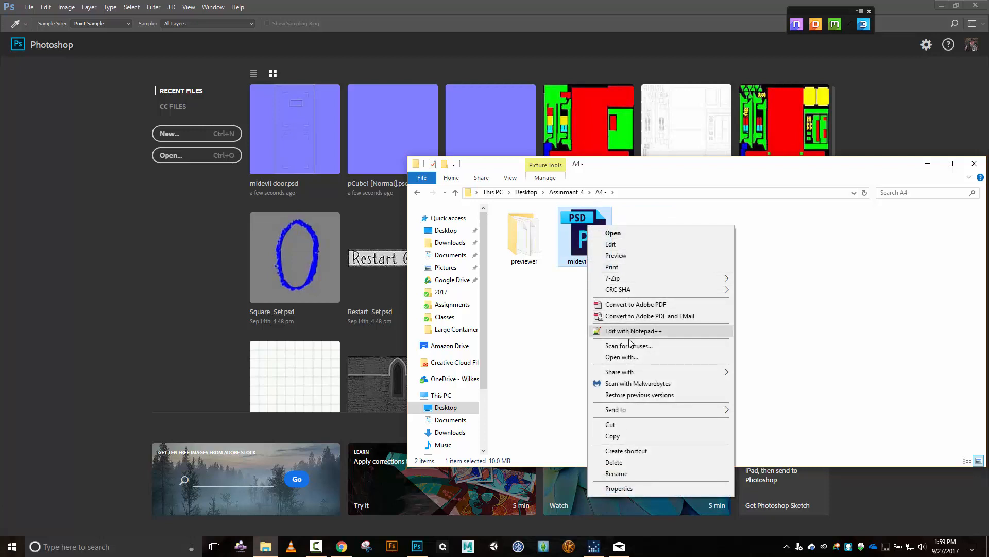
left_click(626, 472)
key("ctrl+v")
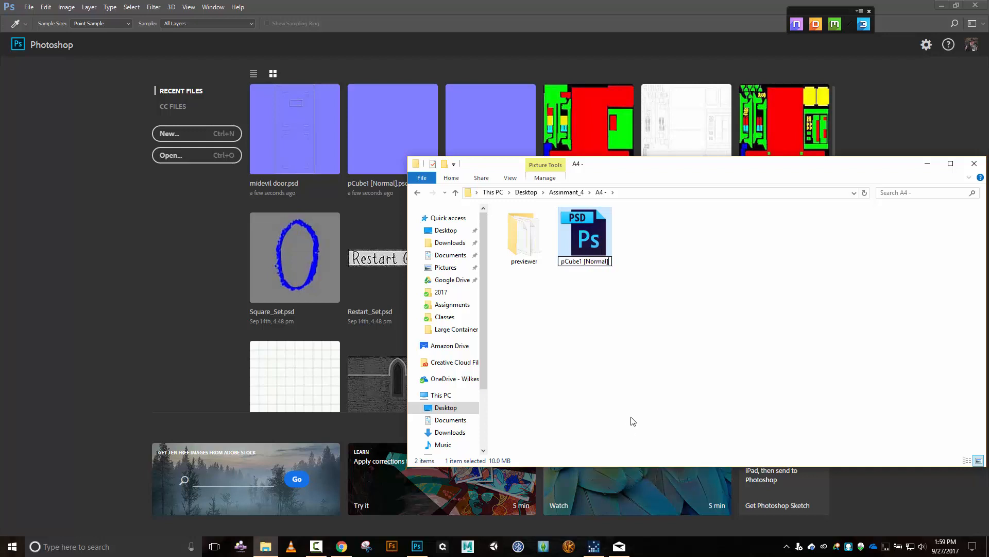
key("Return")
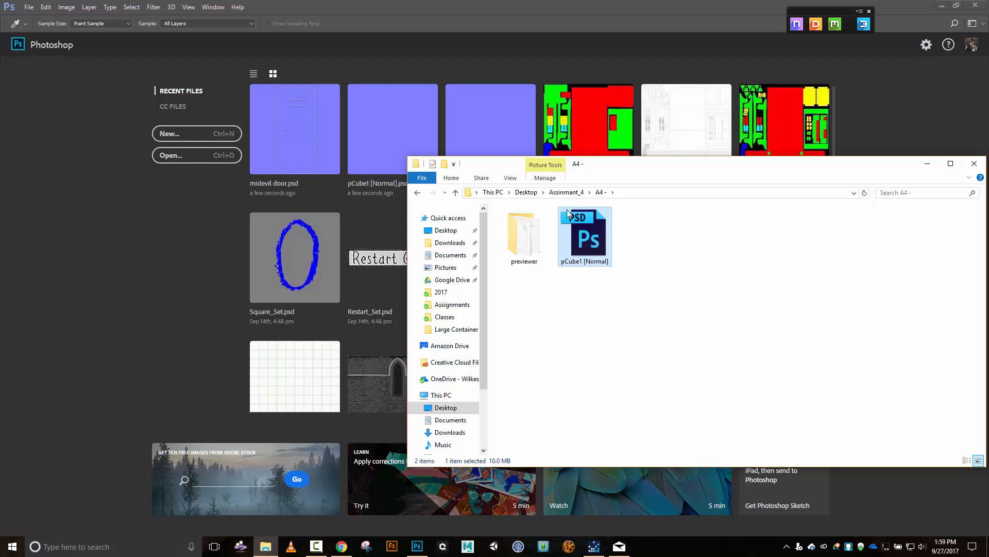
Open the renamed pCube1 [Normal].psd in Photoshop without creating a new library.
left_click_drag(714, 175, 879, 191)
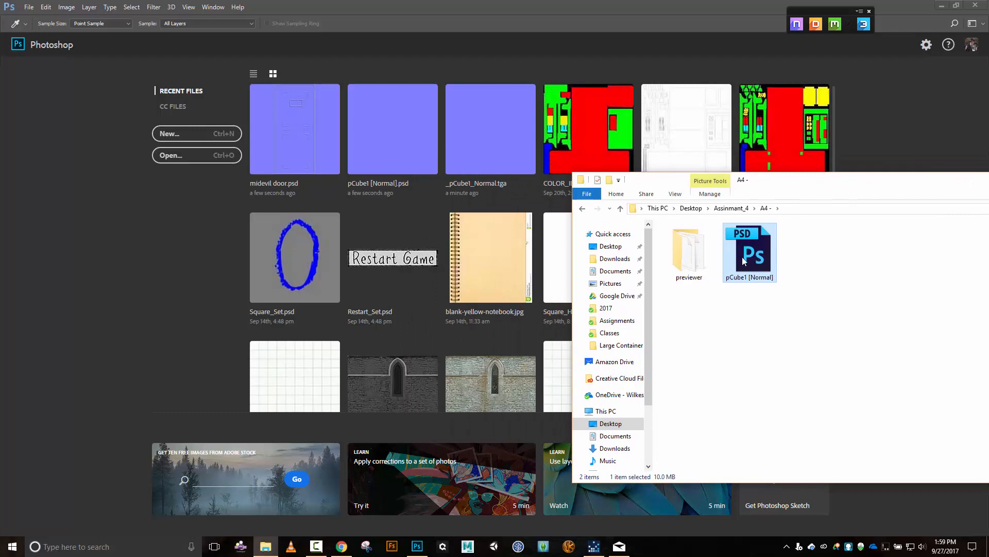
left_click_drag(744, 260, 468, 219)
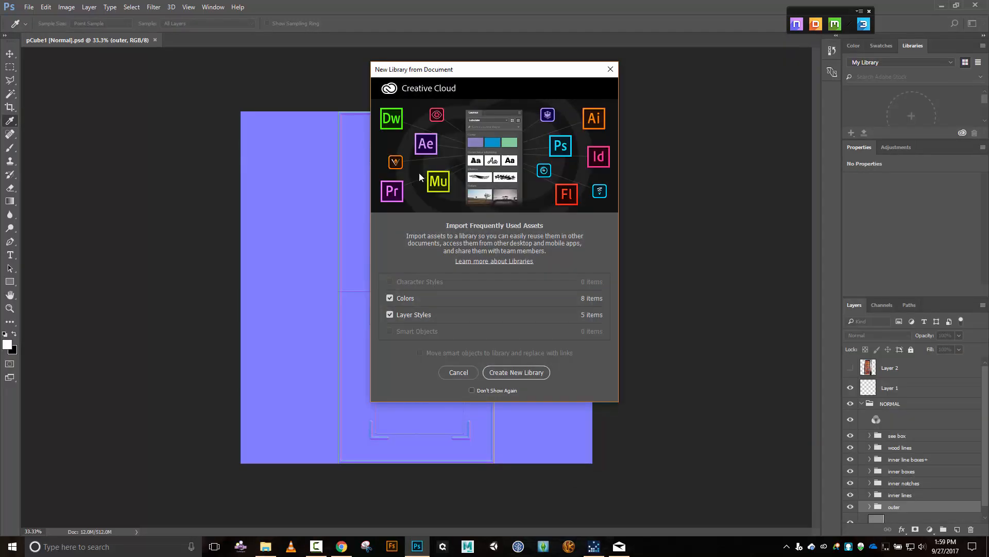
left_click(610, 69)
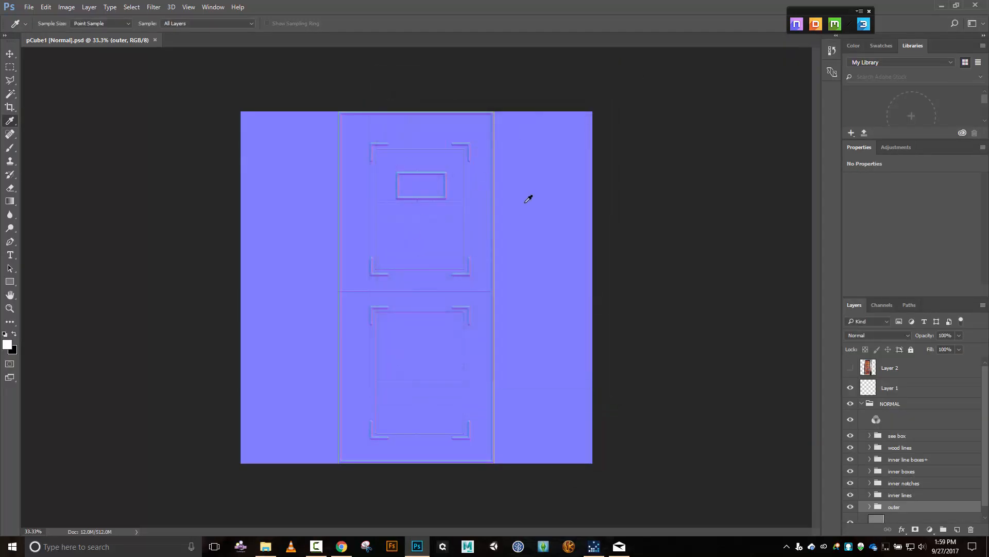
Launch NDO beside the canvas, inspect the door's normal map on the 3D model in 3DO, and close the preview.
left_click(799, 28)
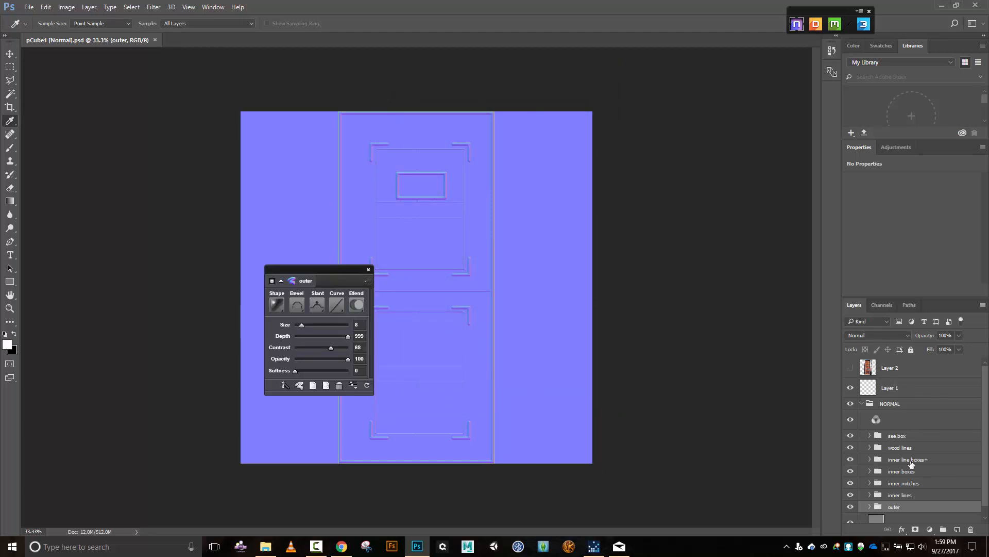
left_click_drag(326, 267, 162, 187)
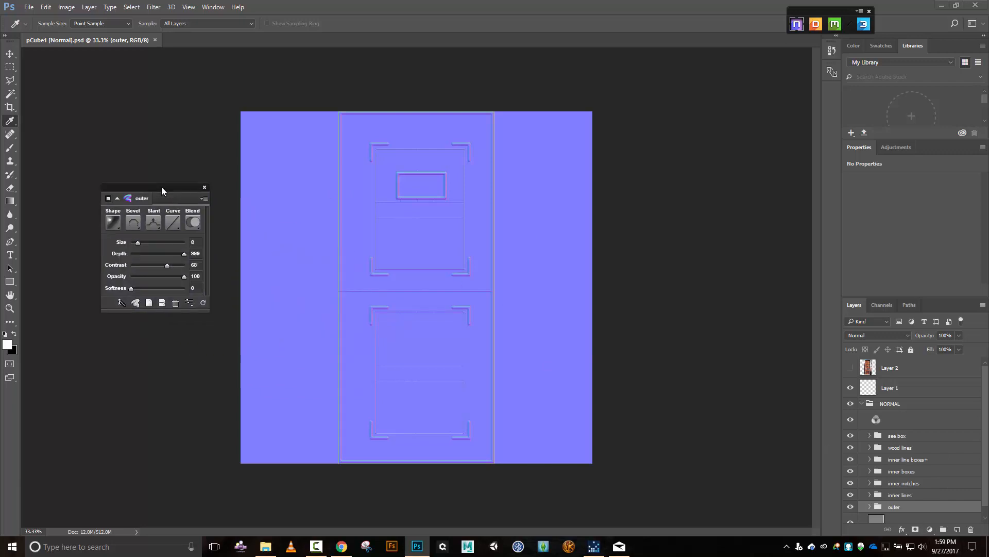
left_click(864, 24)
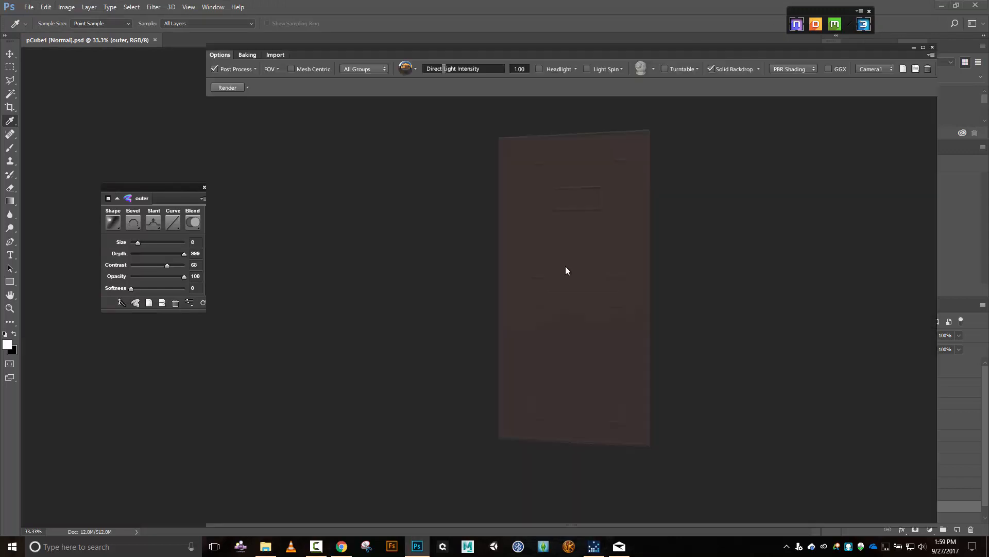
left_click_drag(634, 255, 604, 253)
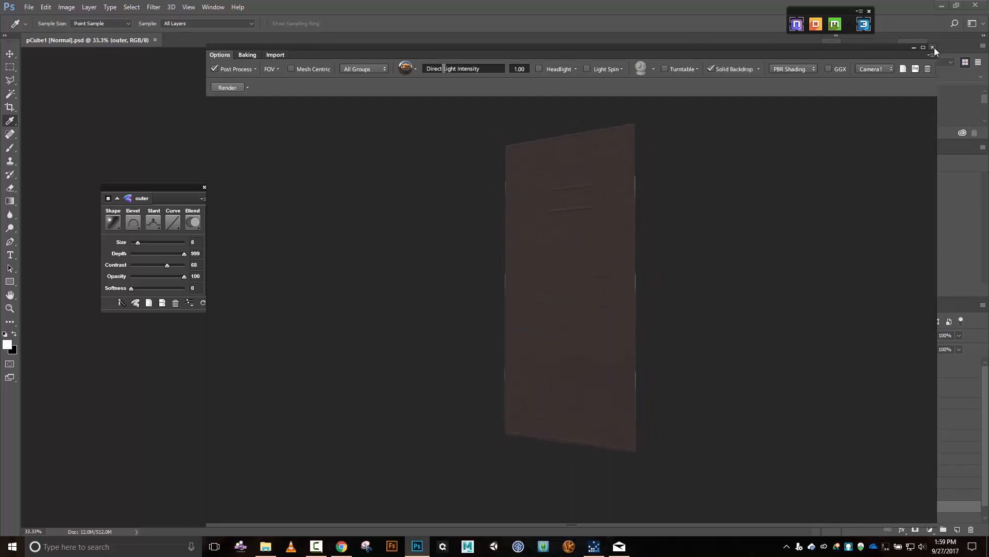
left_click(920, 49)
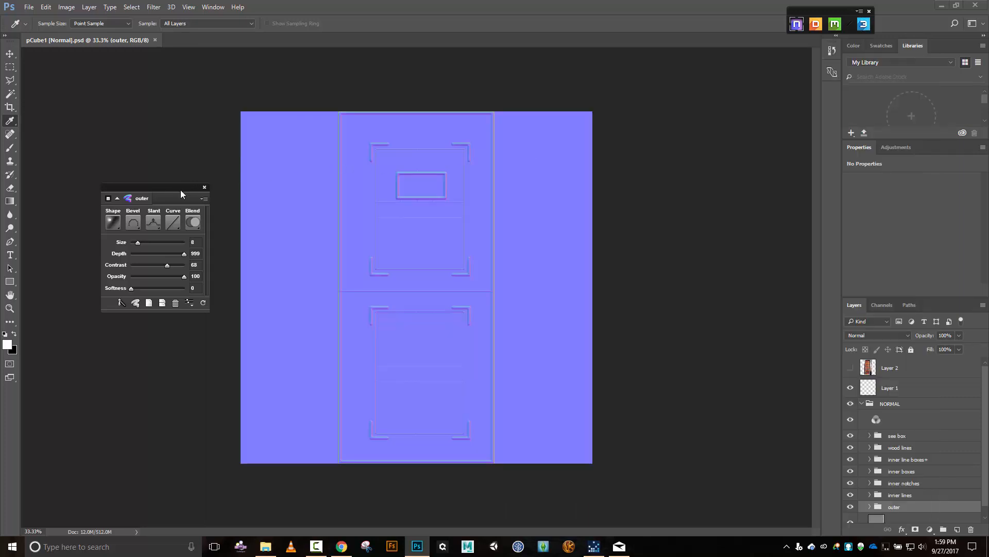
Paint a freehand white brush squiggle across the door on a new layer above outer, and convert it to normals with NDO.
left_click(957, 529)
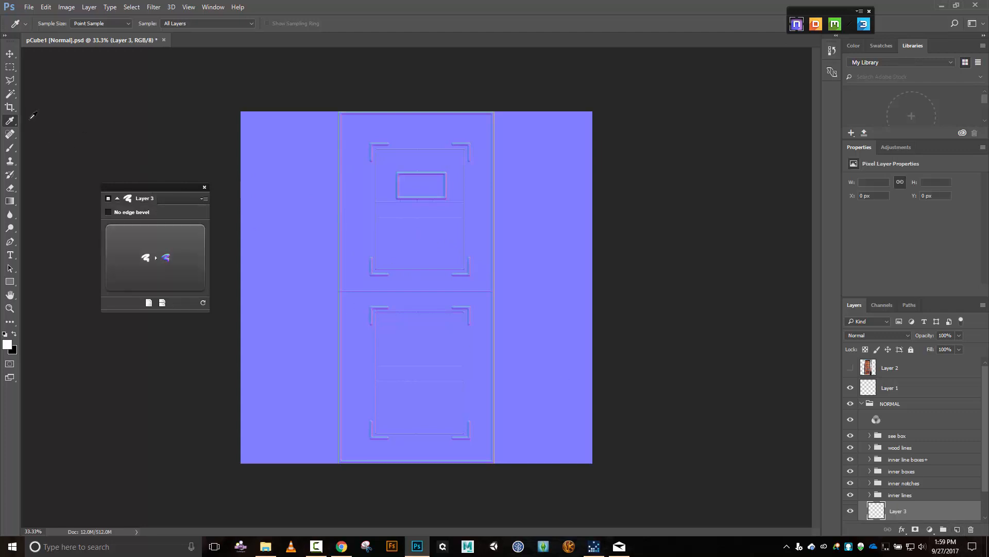
left_click(13, 148)
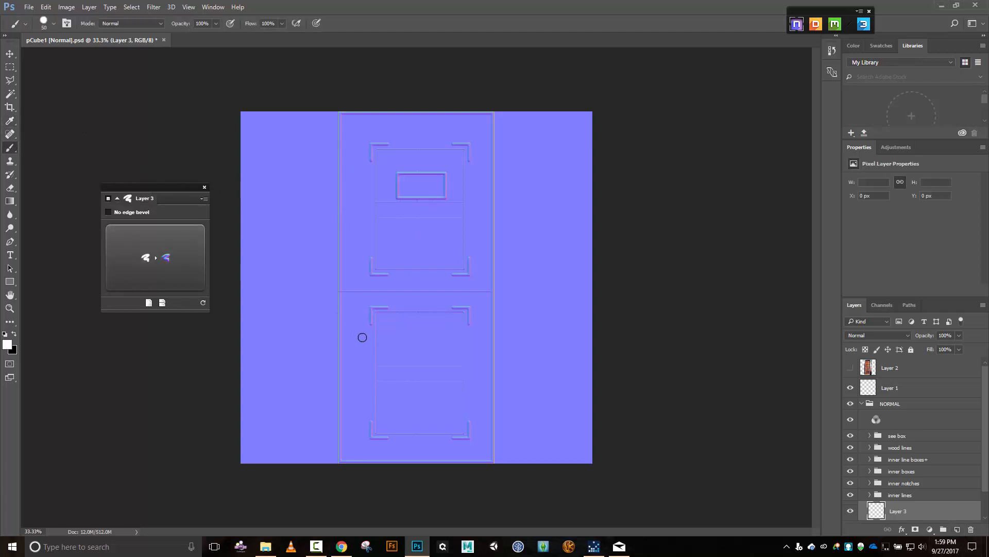
mouse_move(360, 339)
left_mouse_down()
mouse_move(367, 297)
mouse_move(421, 291)
mouse_move(421, 230)
mouse_move(445, 191)
mouse_move(475, 182)
mouse_move(474, 212)
mouse_move(446, 274)
mouse_move(403, 277)
mouse_move(365, 217)
left_mouse_up()
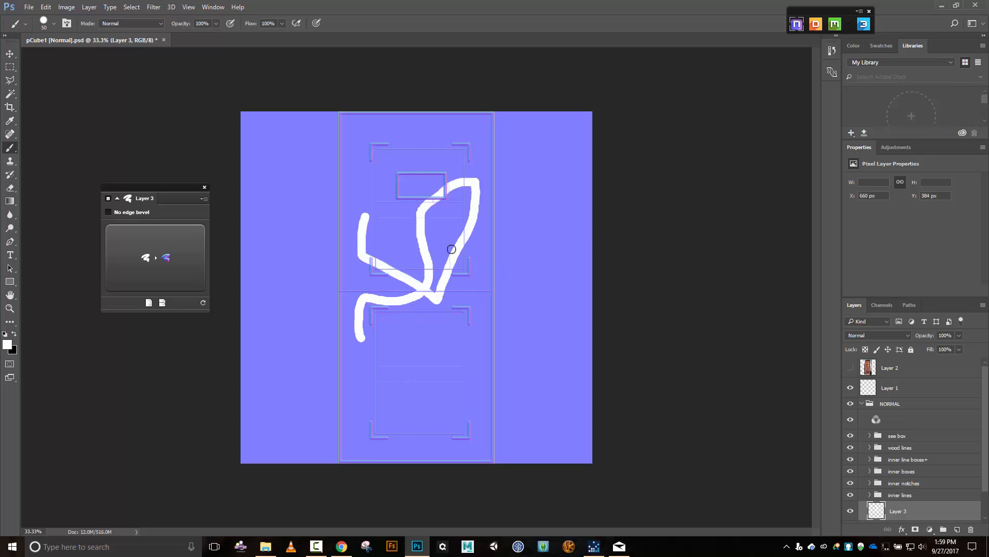
left_click(170, 256)
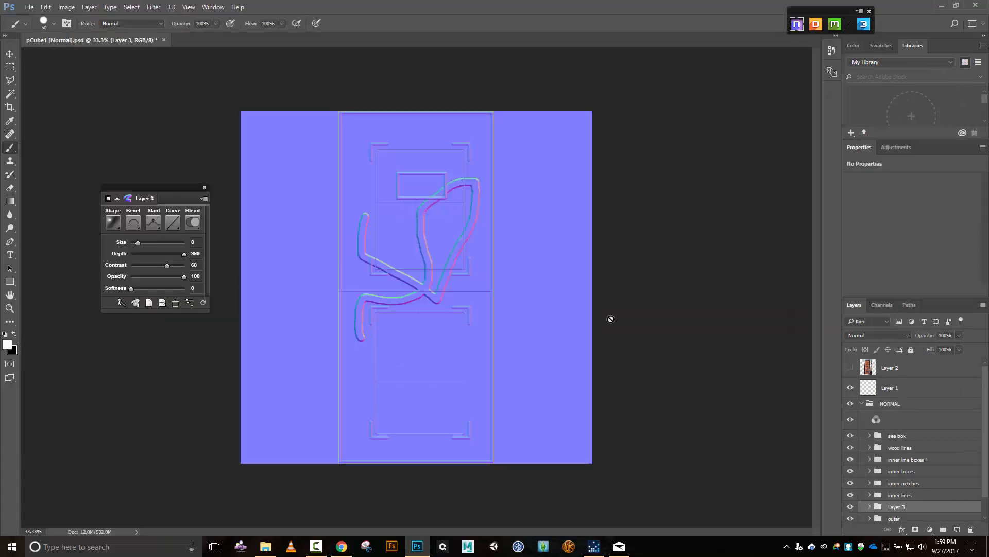
Check the painted squiggle on the 3D door in 3DO, close the preview, and save the project through NDO.
left_click(864, 25)
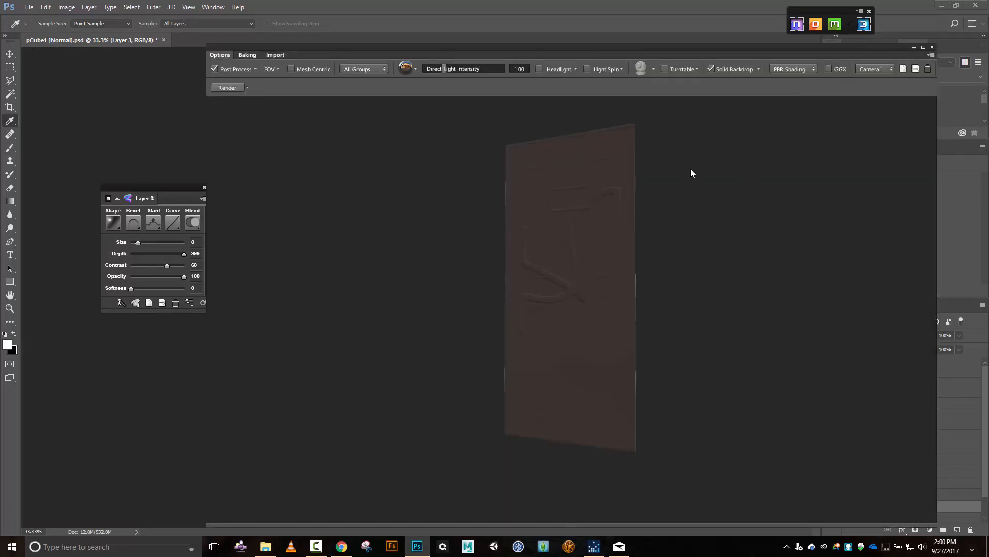
left_click(932, 48)
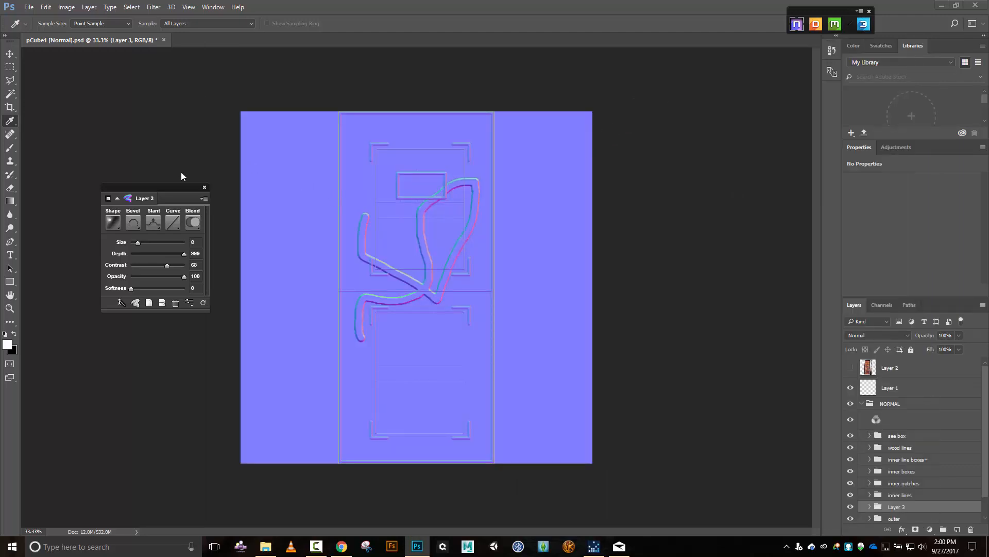
left_click(205, 199)
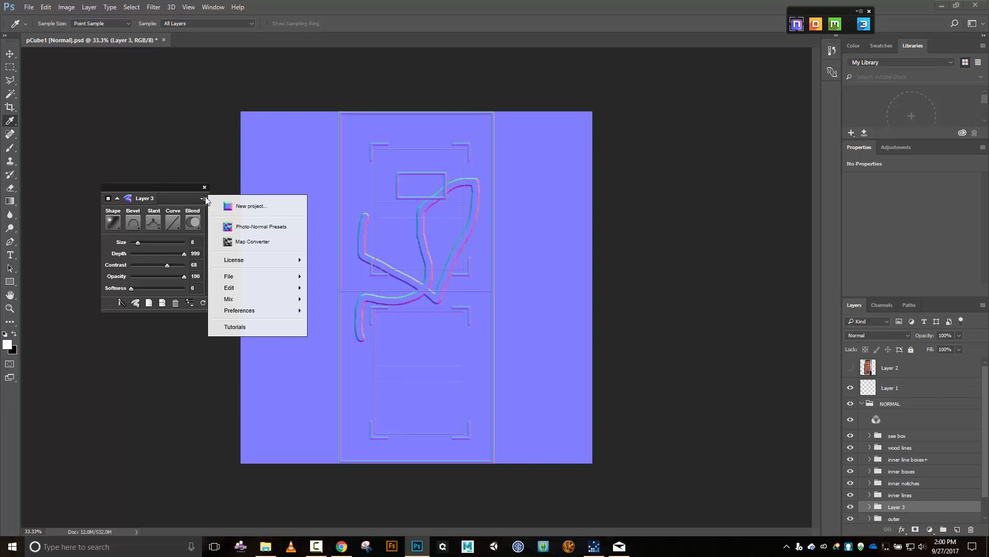
mouse_move(242, 279)
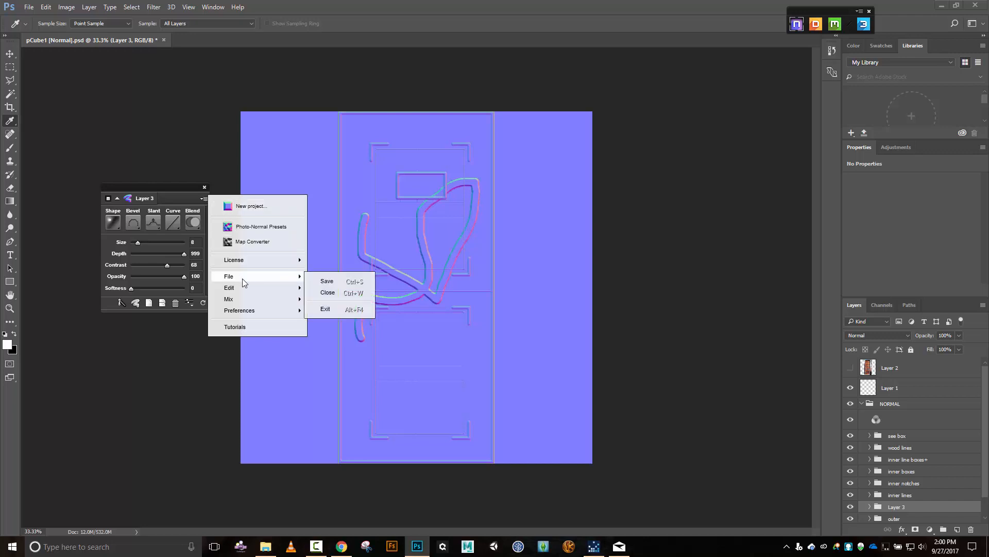
left_click(341, 282)
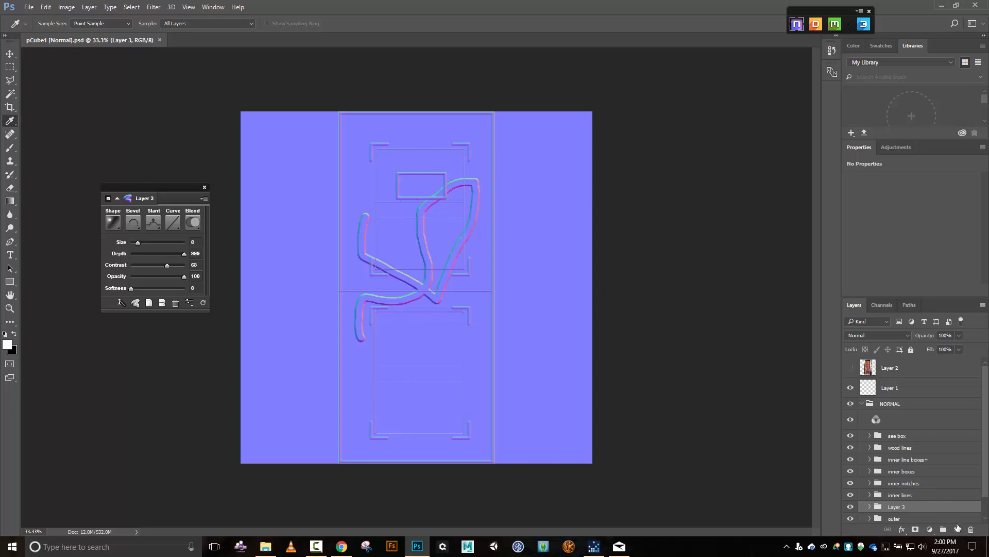
Paint a short wavy white brush stroke beside the door's small upper box on a new layer above Layer 3, and convert it to normals with NDO.
left_click(958, 530)
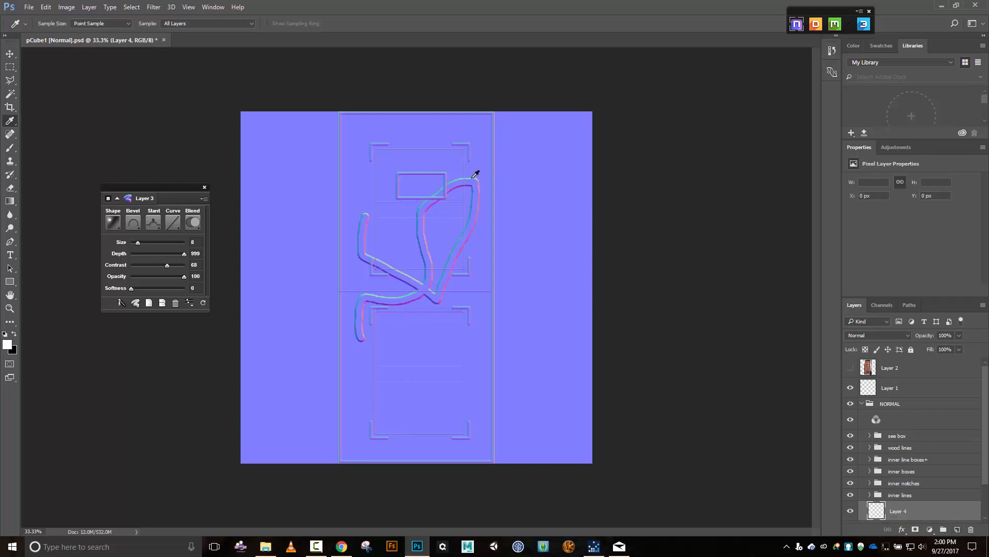
left_click(10, 148)
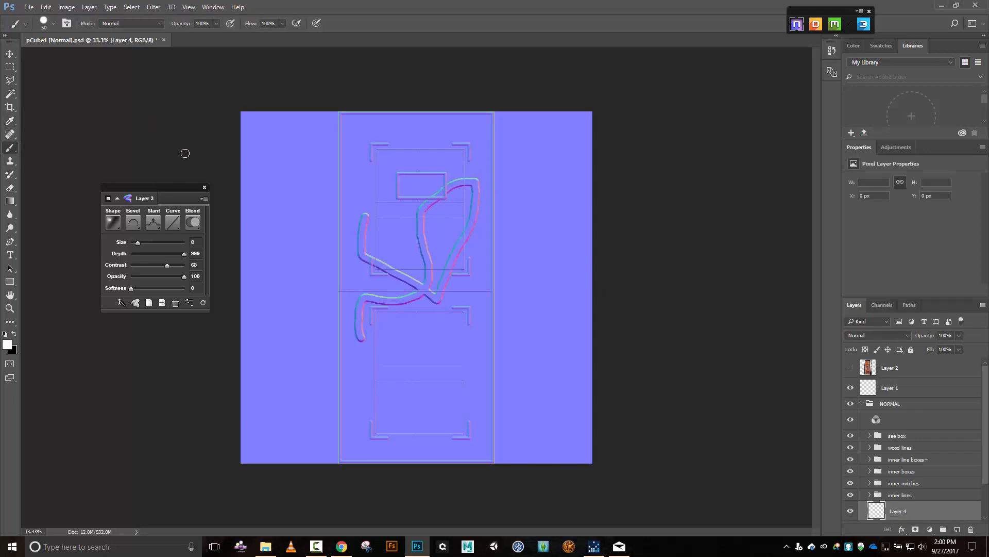
left_click_drag(388, 160, 393, 209)
left_click(173, 243)
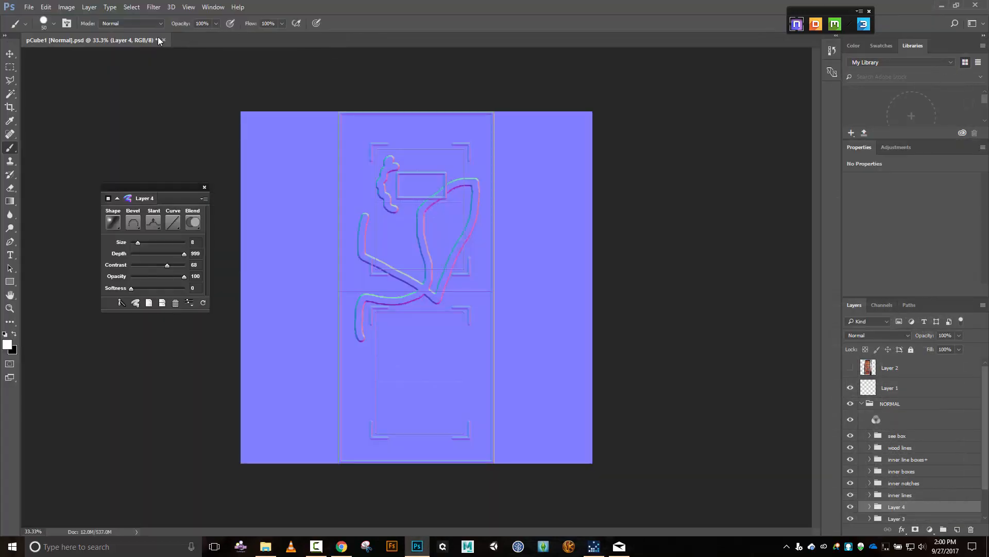
Save the project and check the pCube1 [Normal] file in the A4 - folder, closing the folder window.
key("ctrl+s")
left_click(264, 546)
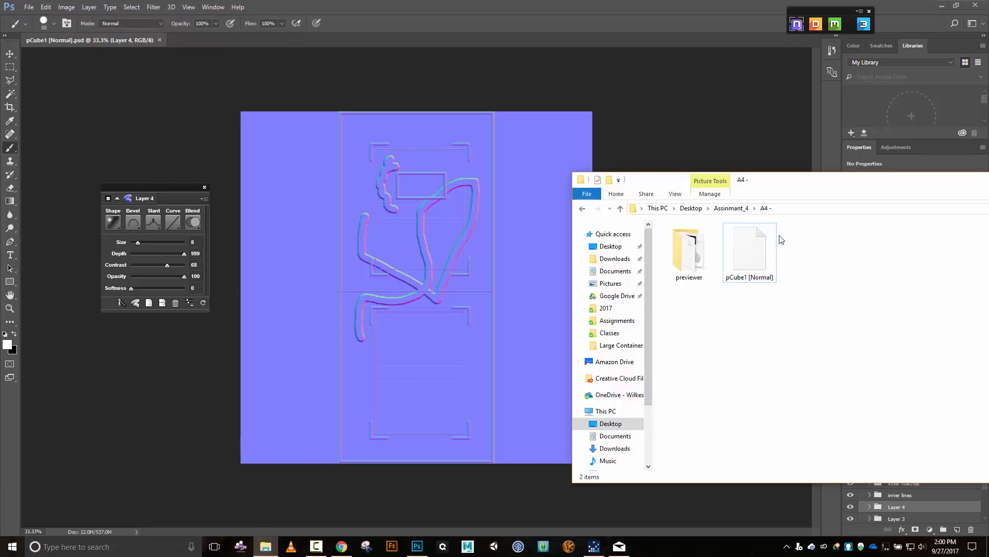
left_click(752, 253)
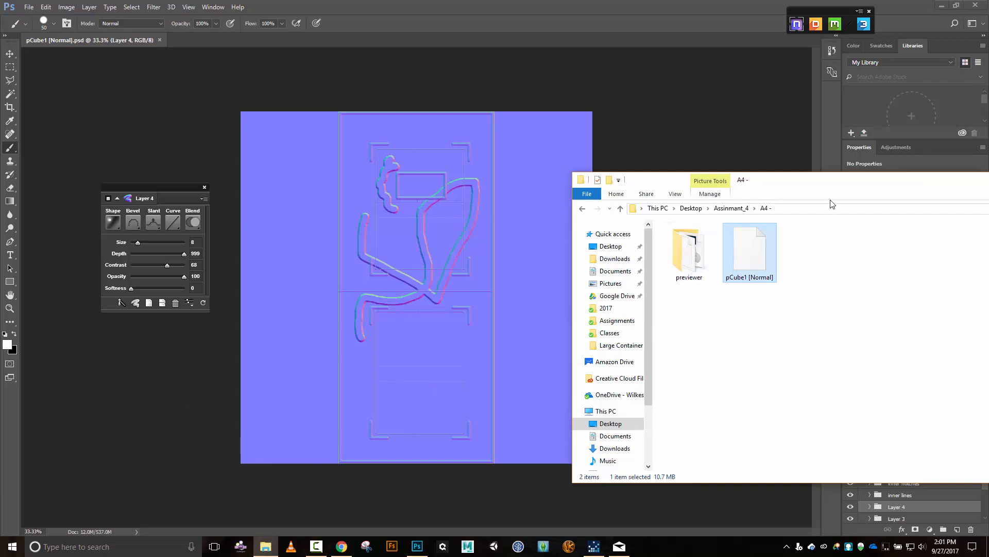
left_click_drag(756, 175, 707, 172)
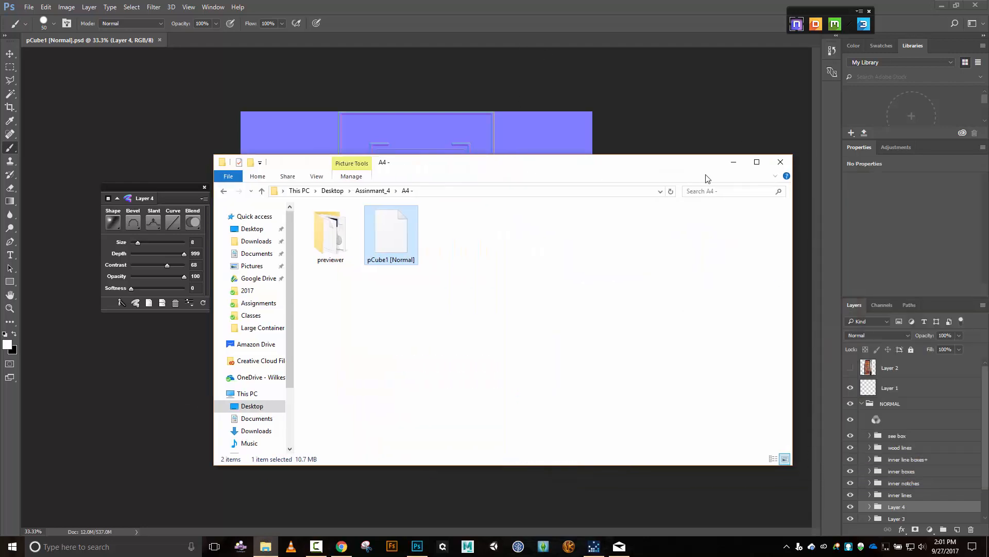
left_click(780, 162)
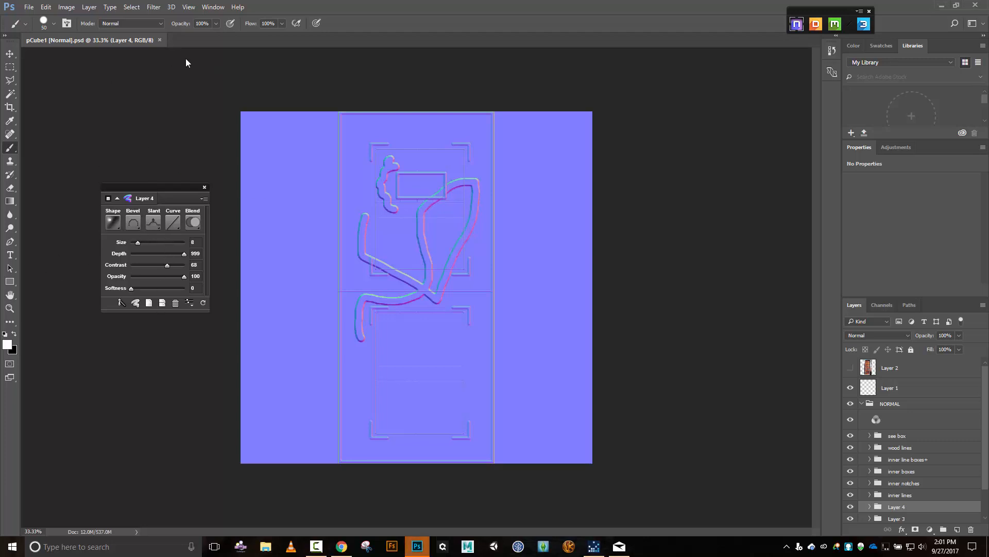
Close NDO and the document, and reopen pCube1 [Normal].psd from the Desktop's Assinmant_4 > A4 - folder without creating a new library.
left_click(206, 185)
left_click(160, 40)
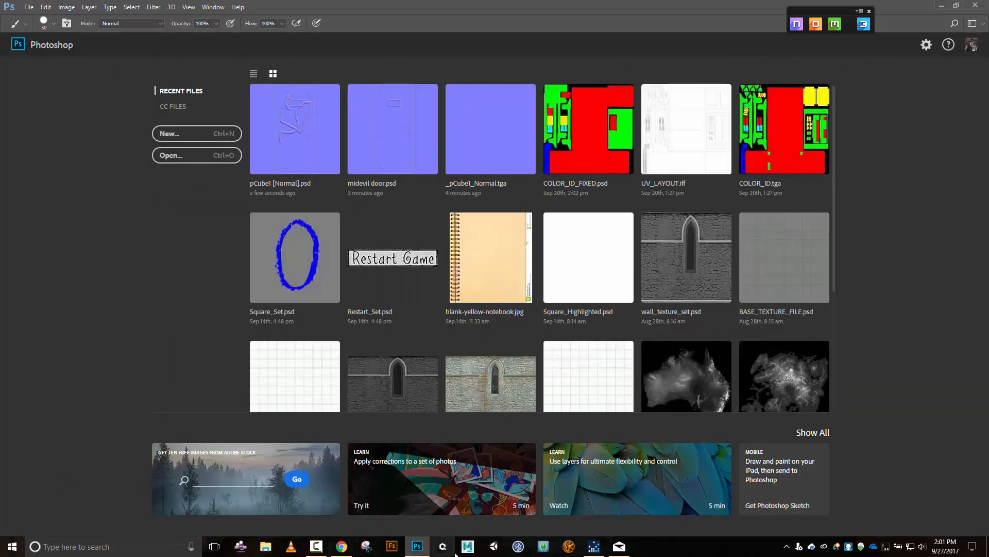
left_click(266, 547)
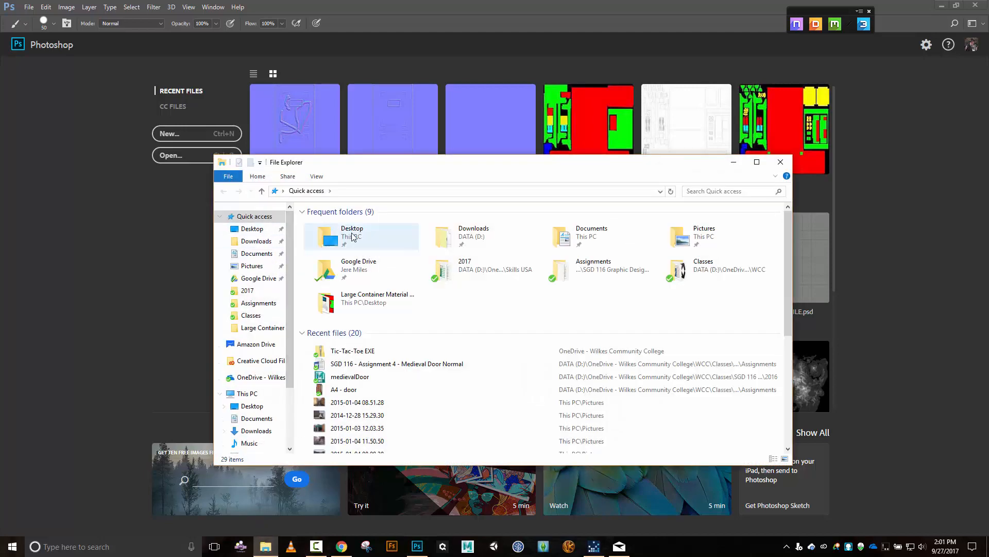
left_click(253, 229)
double_click(335, 225)
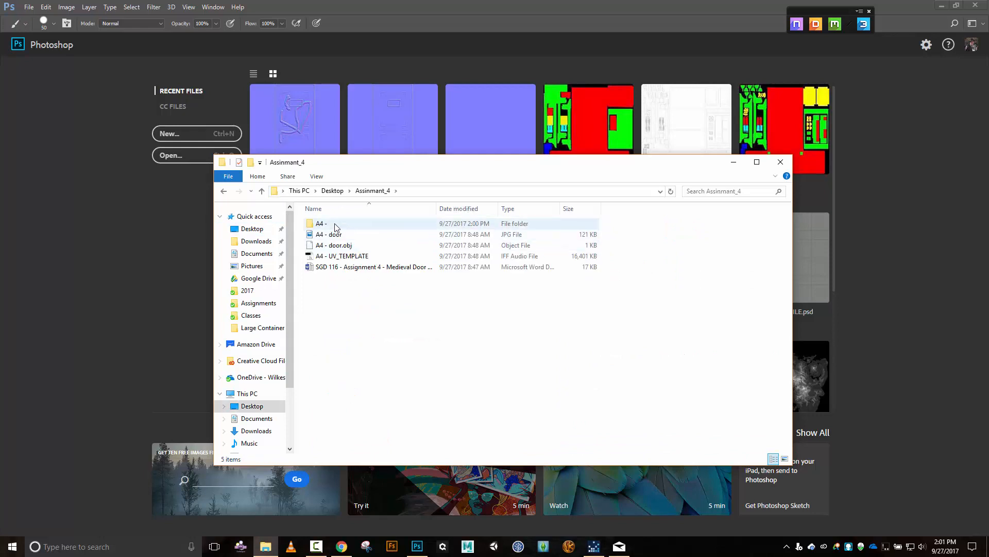
double_click(335, 225)
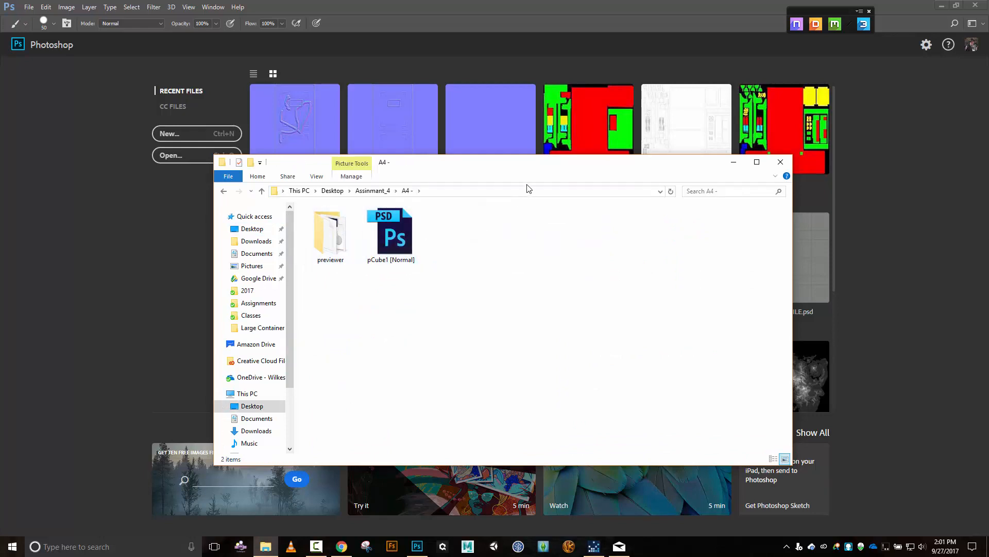
left_click_drag(553, 172, 785, 171)
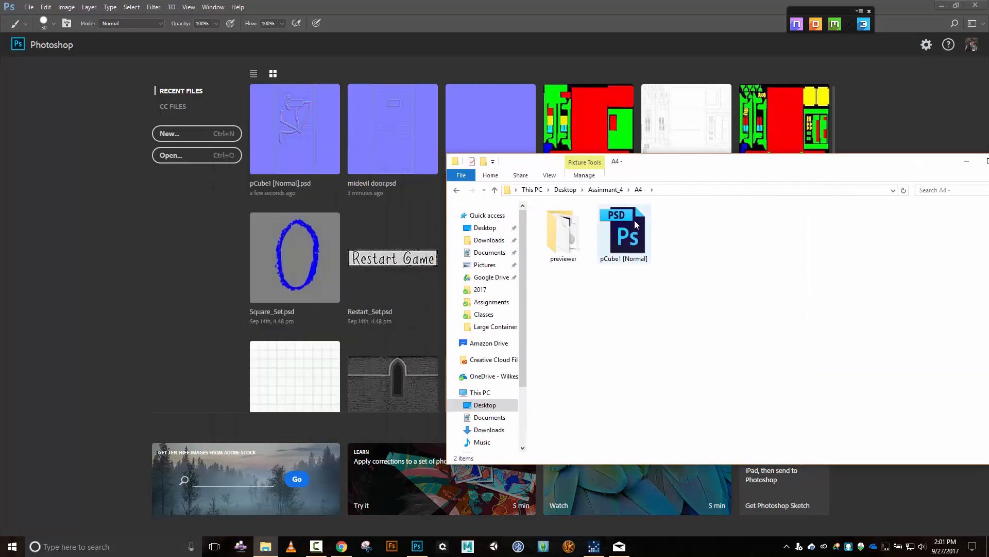
left_click_drag(628, 218, 371, 203)
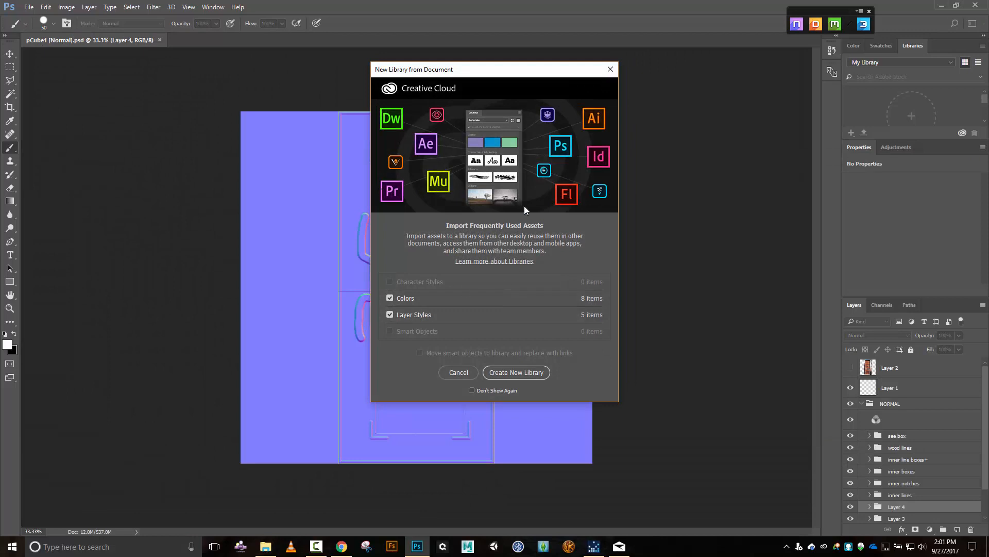
left_click(610, 69)
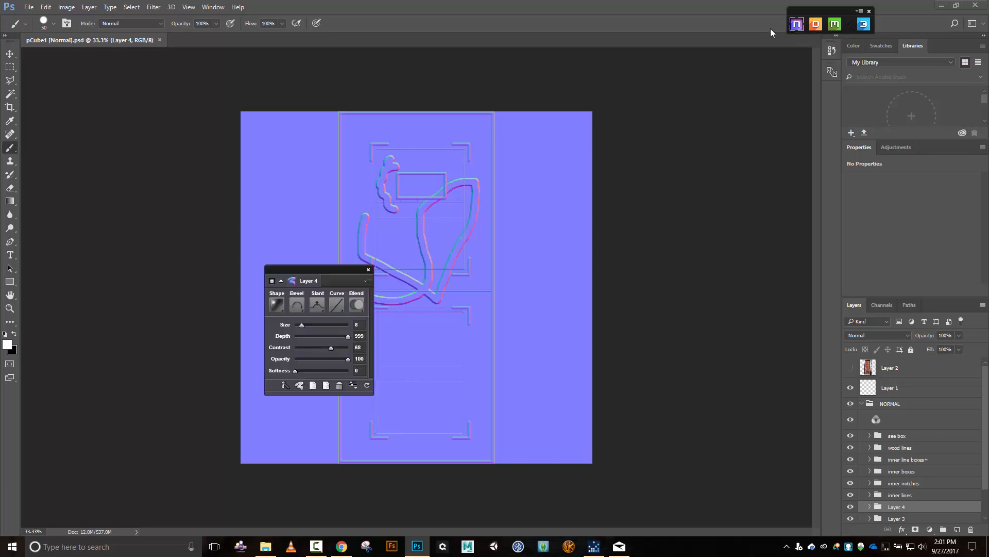
Place the NDO panel beside the canvas, inspect the reopened door with both painted strokes from different angles in 3DO, and close the preview.
left_click_drag(307, 277, 144, 170)
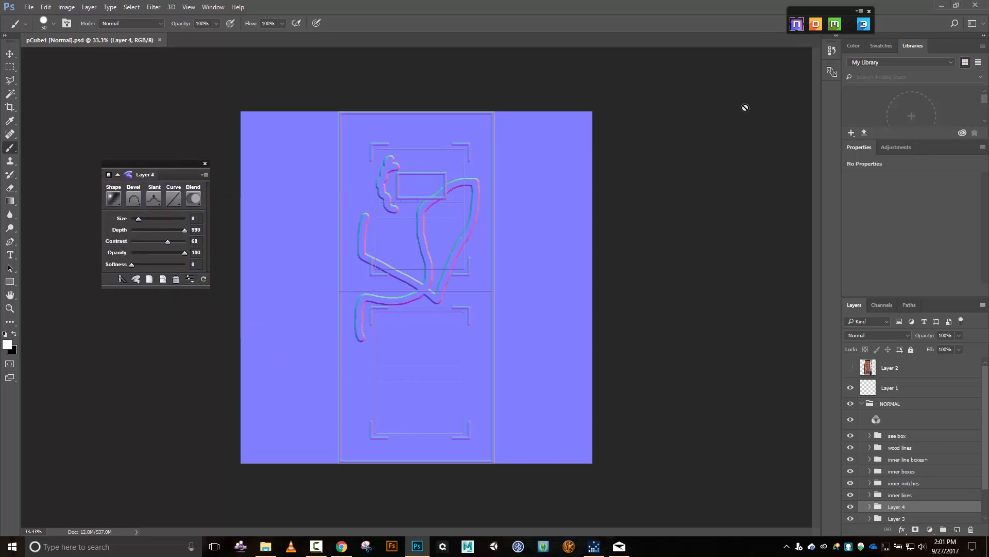
left_click(864, 26)
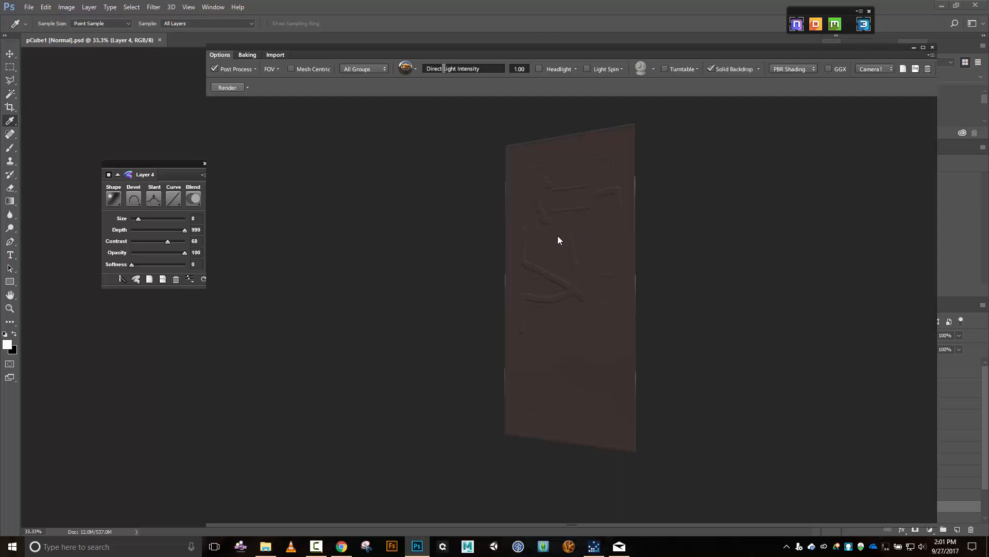
left_click_drag(595, 247, 585, 205)
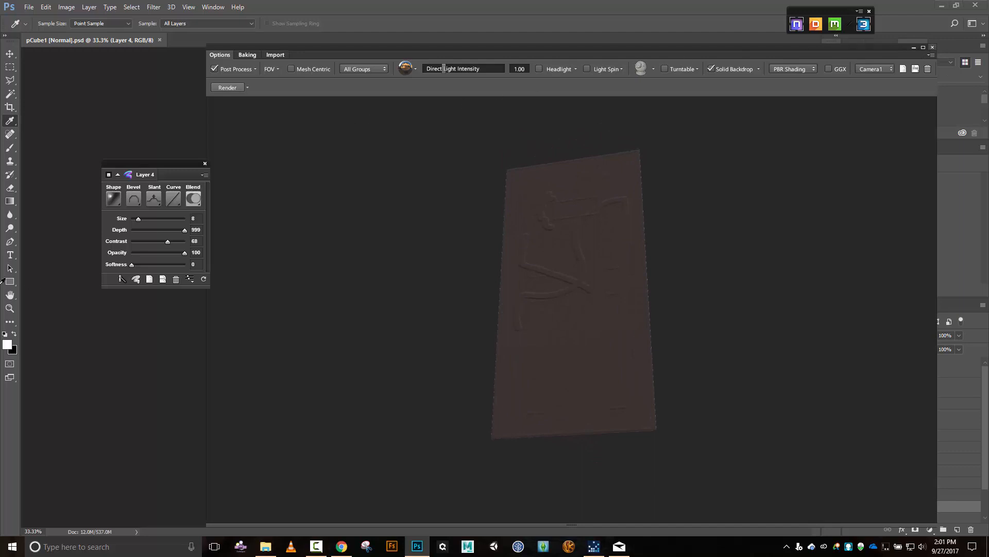
left_click(933, 47)
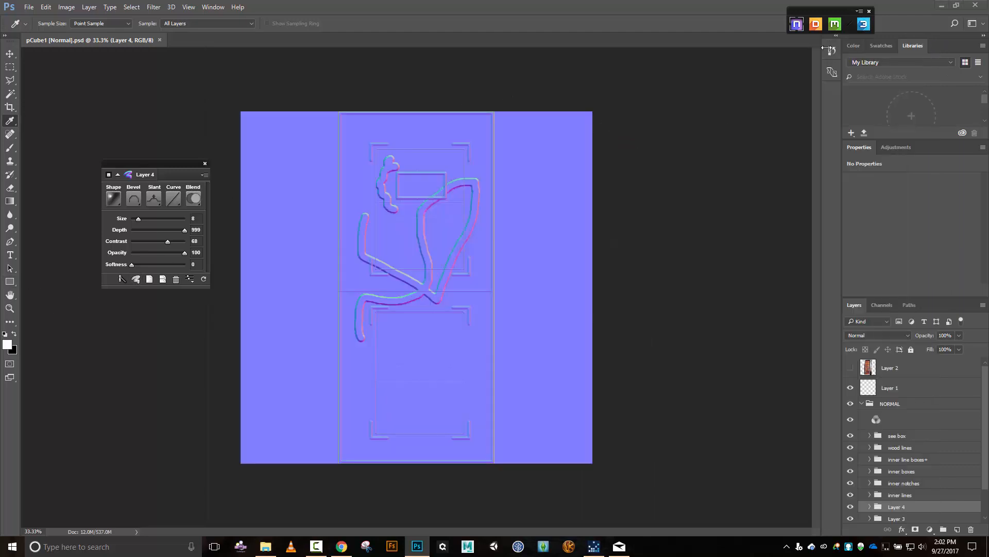